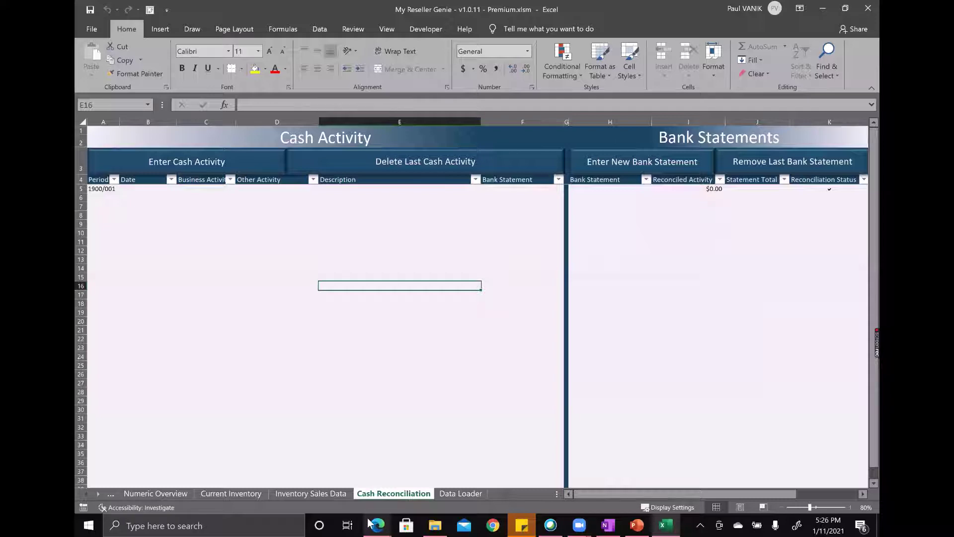
# - Switch to Edge and examine the Bank of Montreal statement's account summary and transaction details, and return to the Excel workbook
pyautogui.moveTo(370, 523)
pyautogui.click(373, 472)
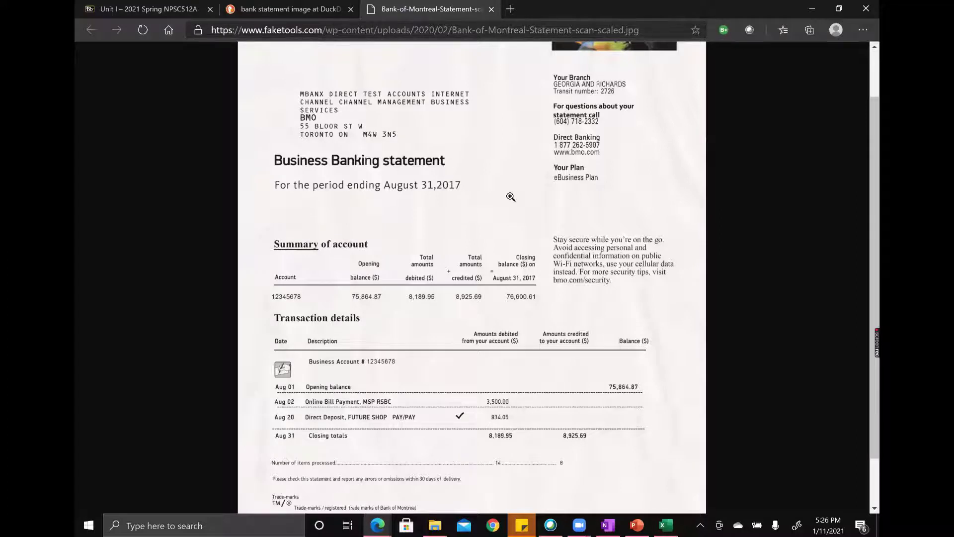
pyautogui.scroll(1, 510, 197)
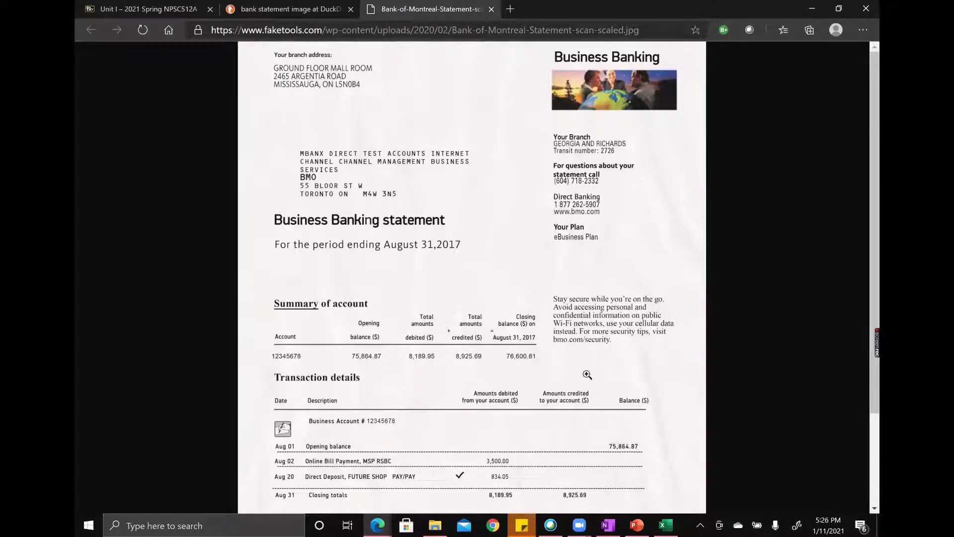
pyautogui.scroll(-1, 633, 345)
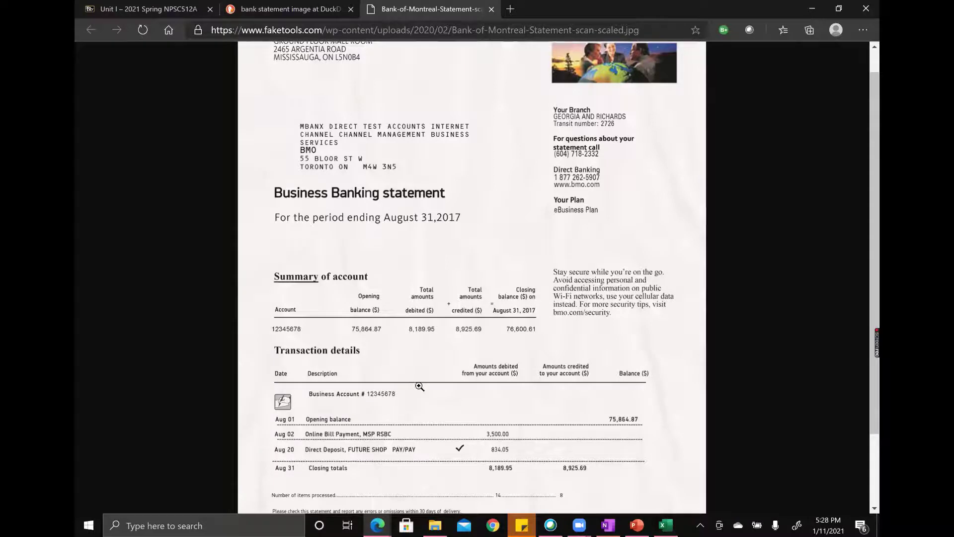
pyautogui.scroll(-2, 420, 386)
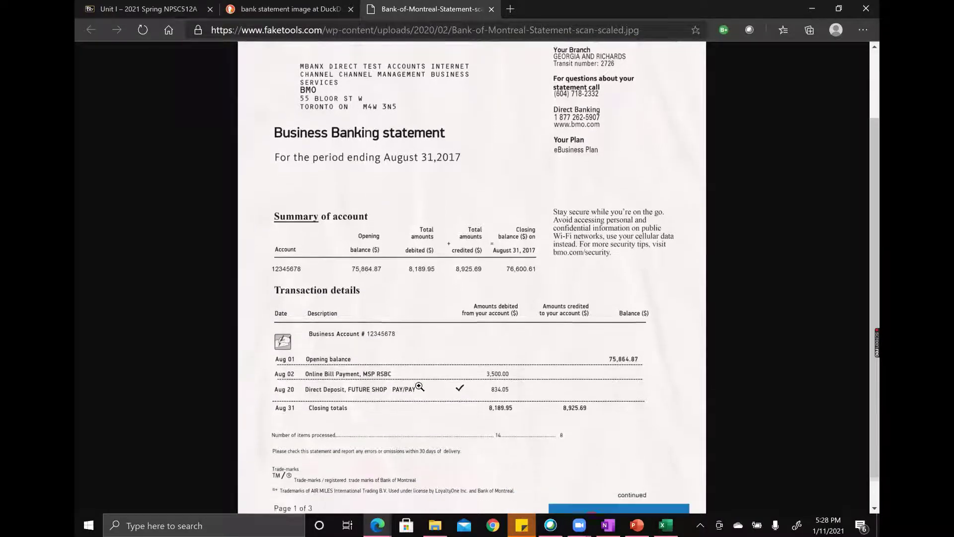
pyautogui.scroll(-1, 419, 386)
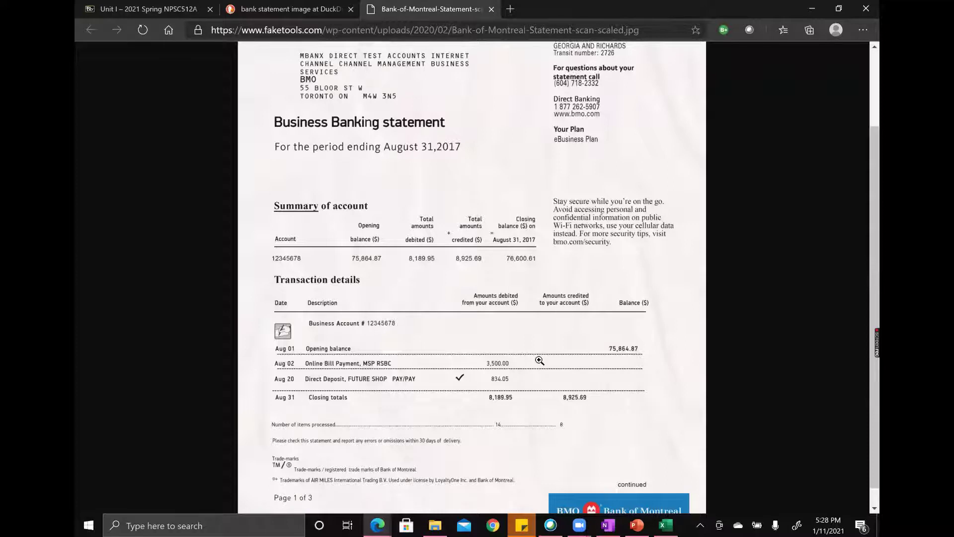
pyautogui.scroll(1, 518, 367)
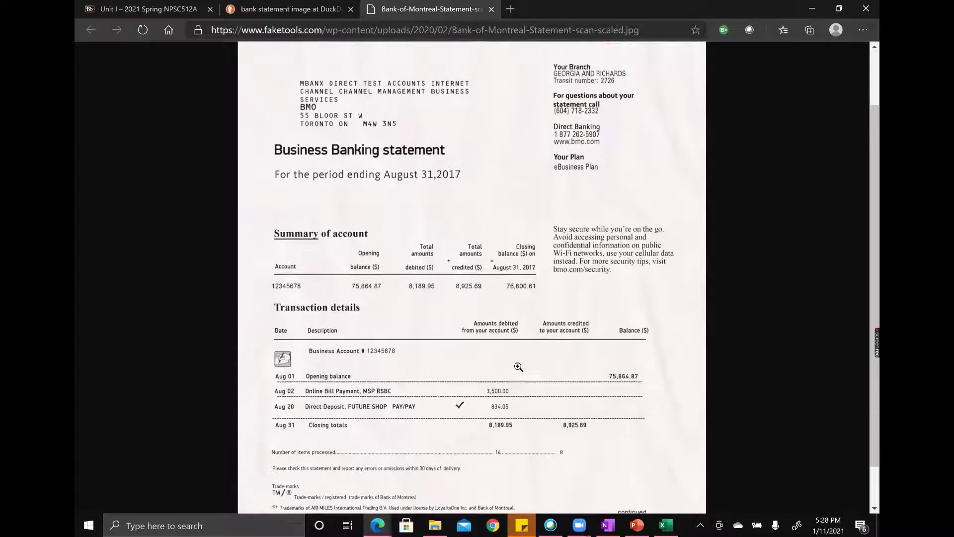
pyautogui.scroll(2, 518, 366)
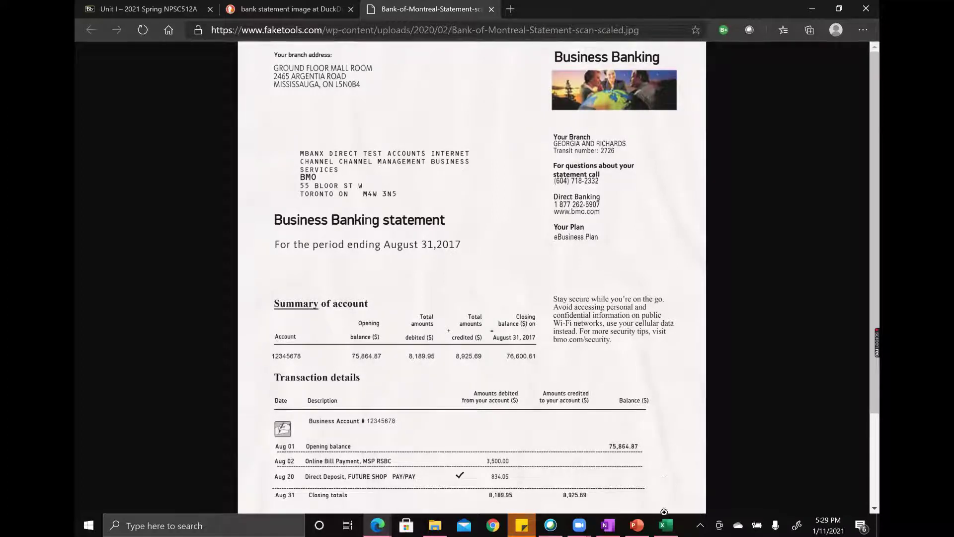
pyautogui.moveTo(666, 522)
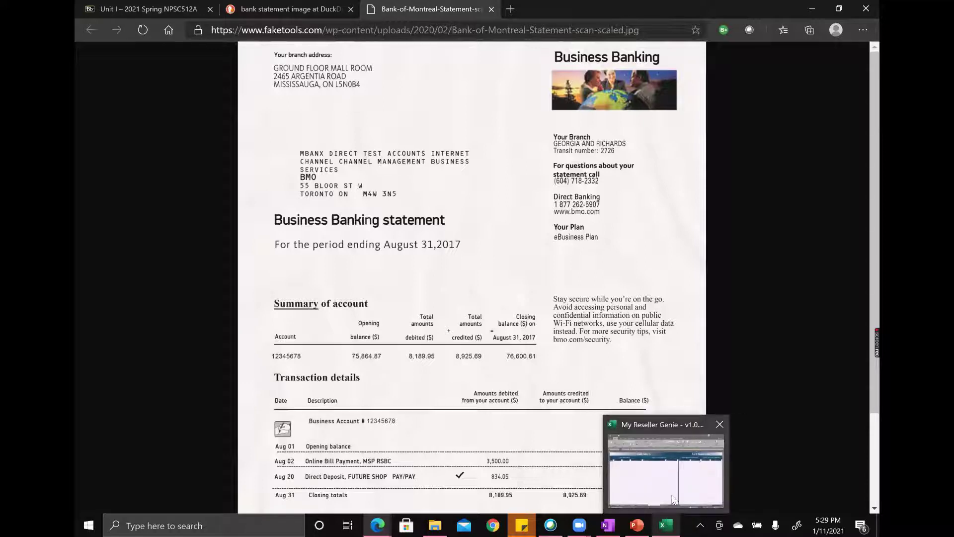
pyautogui.click(674, 498)
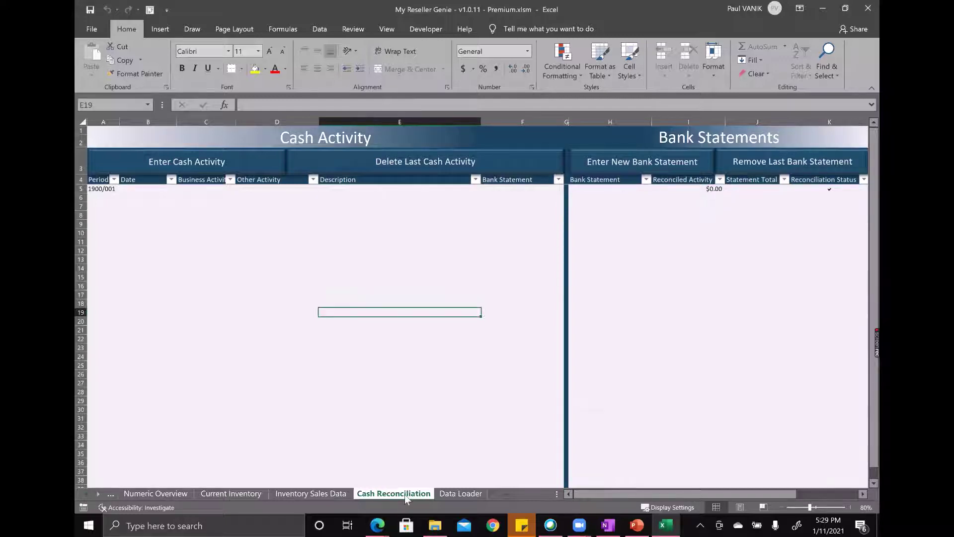
# - Compare the Cash Reconciliation sheet with the bank statement in Edge, checking its period, closing totals and opening balance
pyautogui.moveTo(378, 524)
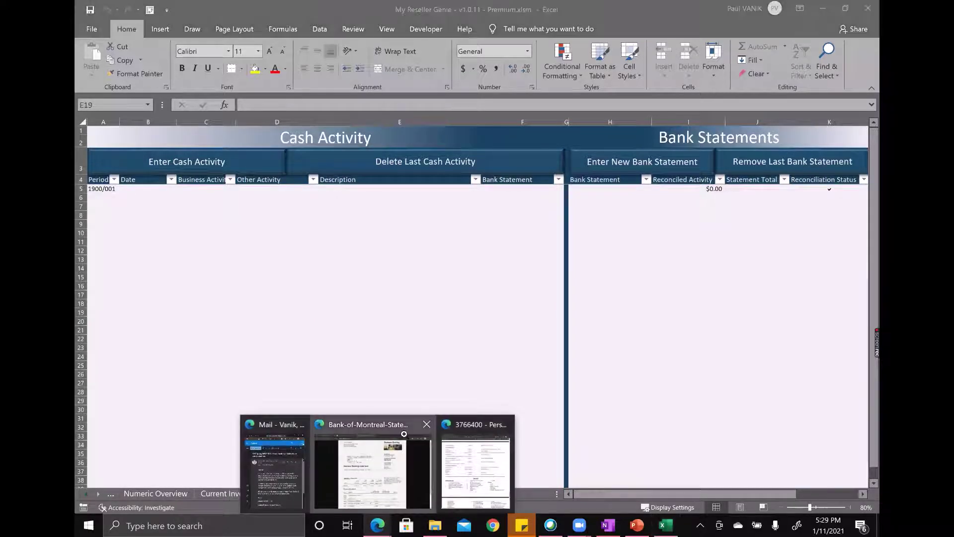
pyautogui.click(392, 472)
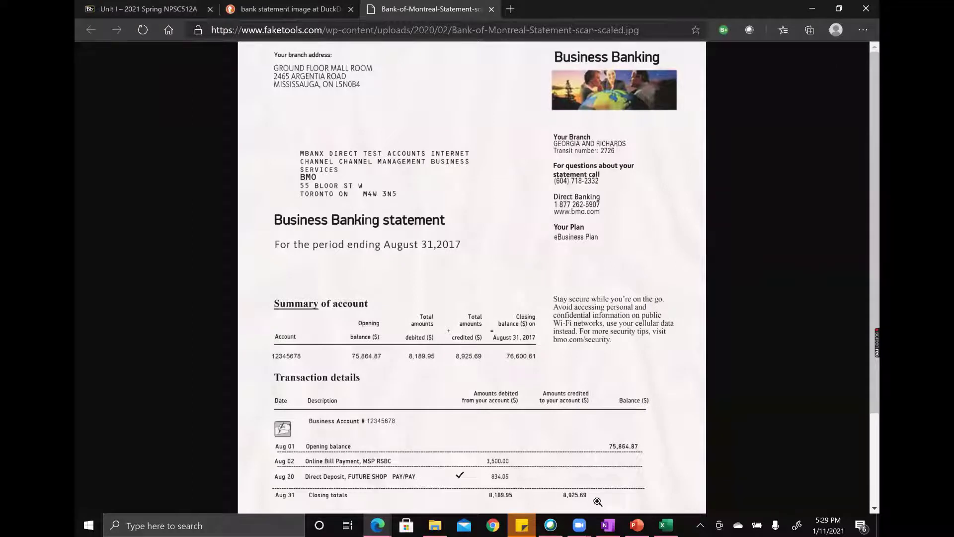
pyautogui.click(665, 524)
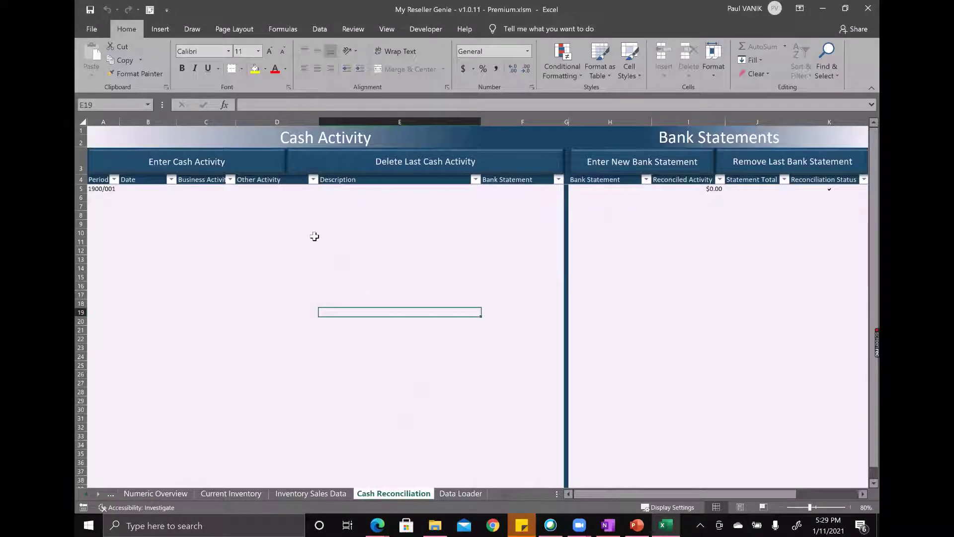
pyautogui.click(223, 205)
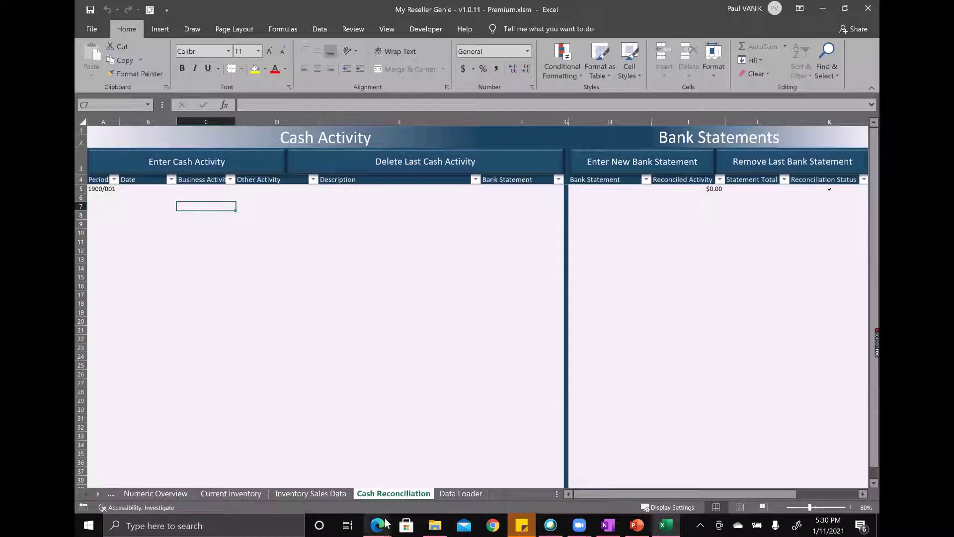
pyautogui.moveTo(387, 522)
pyautogui.click(383, 487)
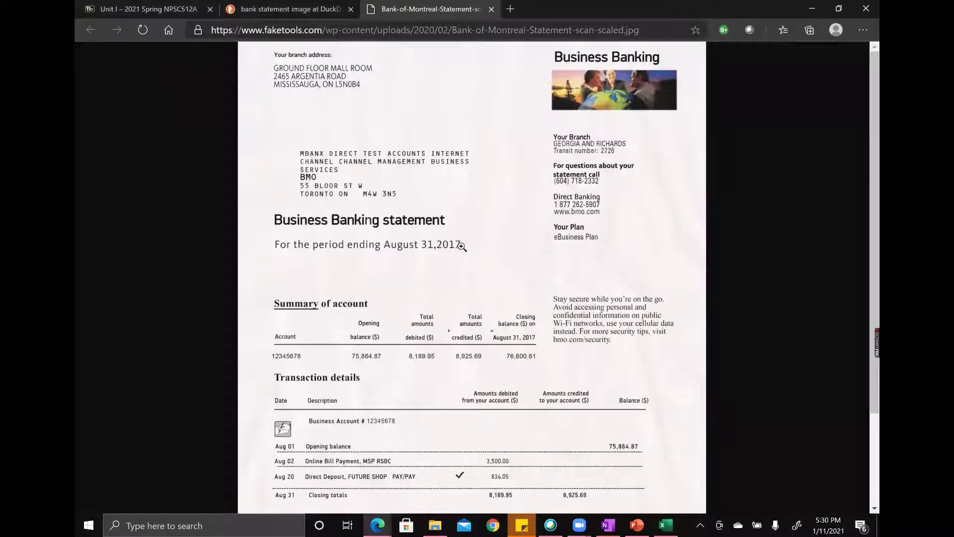
pyautogui.click(667, 524)
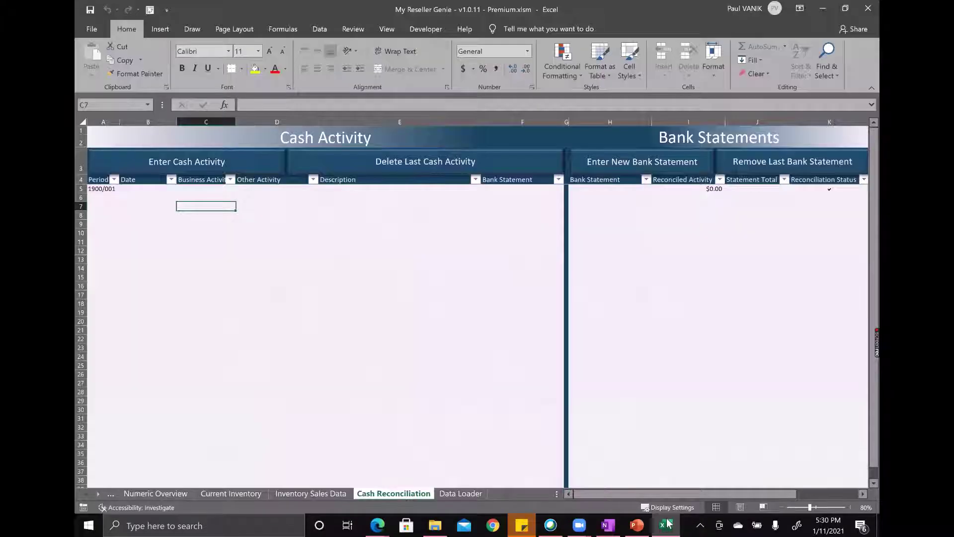
pyautogui.click(377, 524)
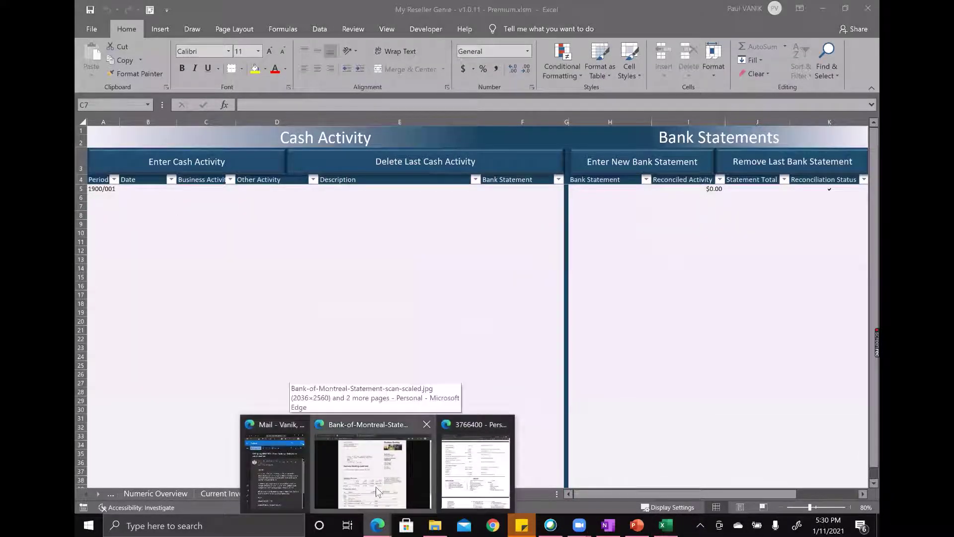
pyautogui.click(376, 491)
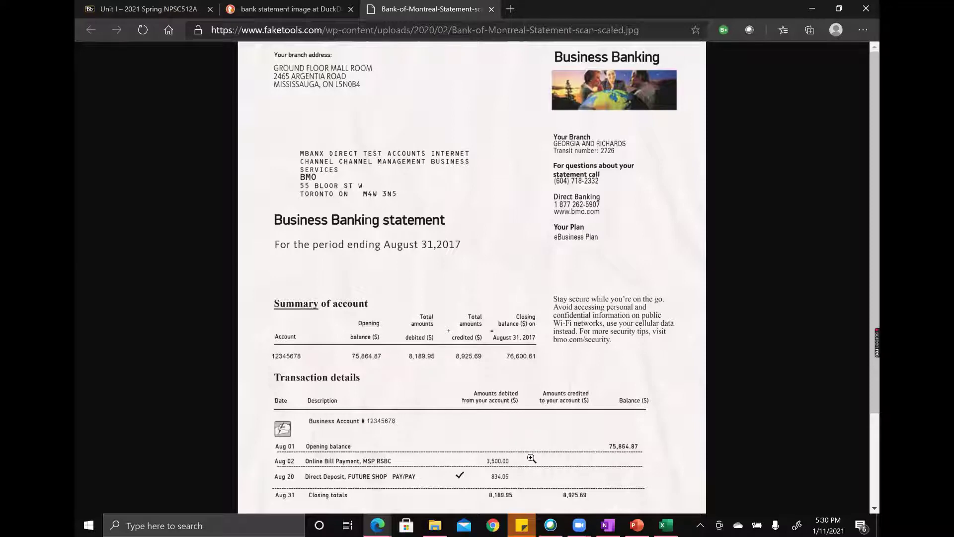
# - Return to Excel and enter the opening balance 75864.87 as Business Activity in the first cash activity row
pyautogui.click(666, 525)
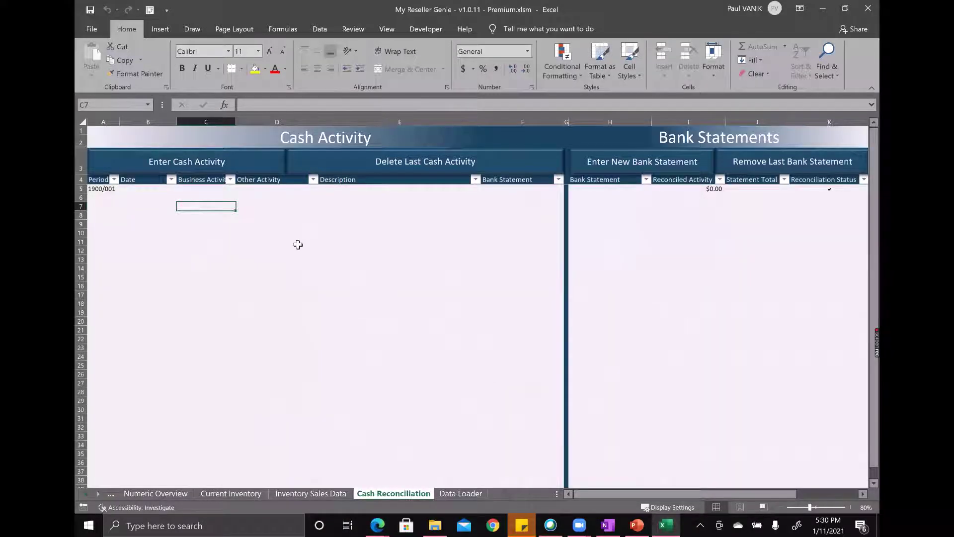
pyautogui.press('Up')
pyautogui.press('Up')
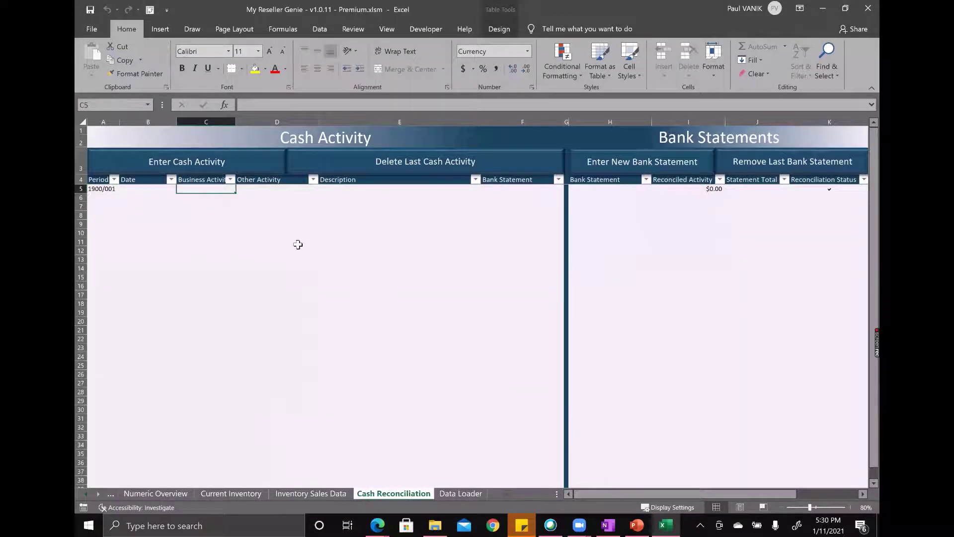
pyautogui.write('75,8')
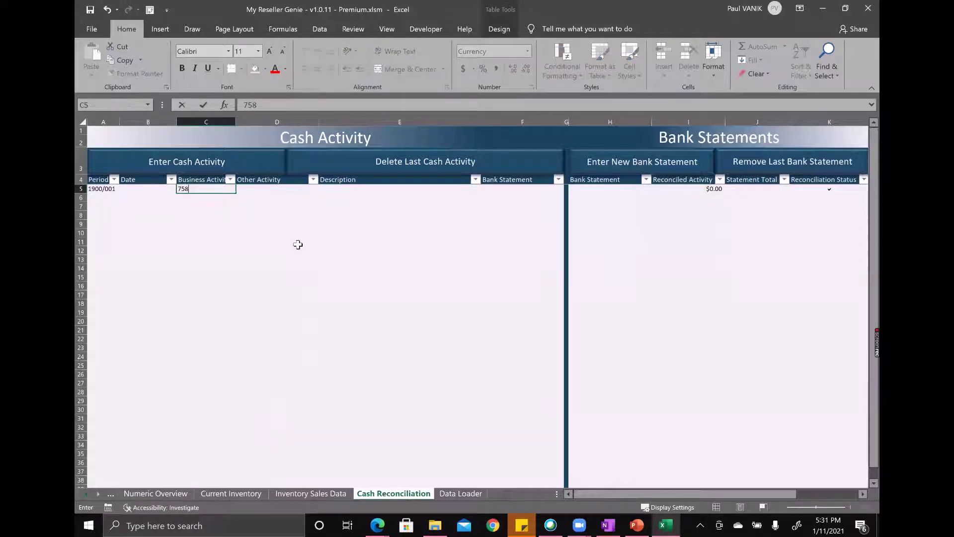
pyautogui.write('64.87')
pyautogui.press('Return')
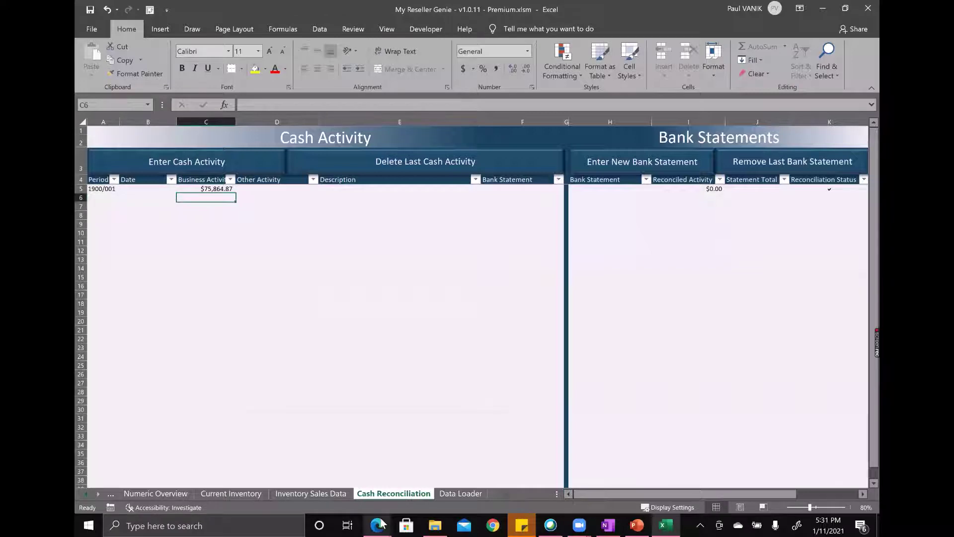
# - Check the opening balance date on the statement in Edge and enter 8/1/2020 as the first cash activity row's date in Excel
pyautogui.moveTo(377, 525)
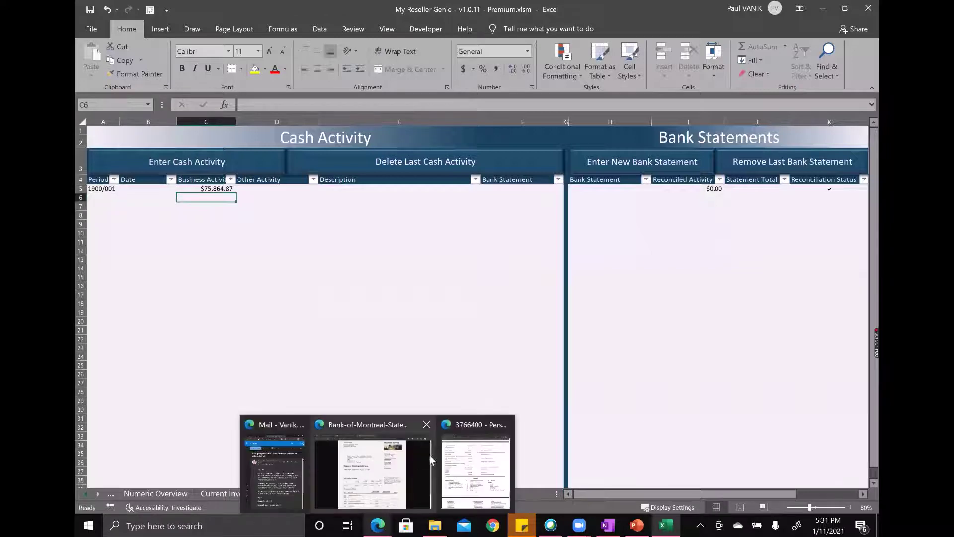
pyautogui.click(374, 451)
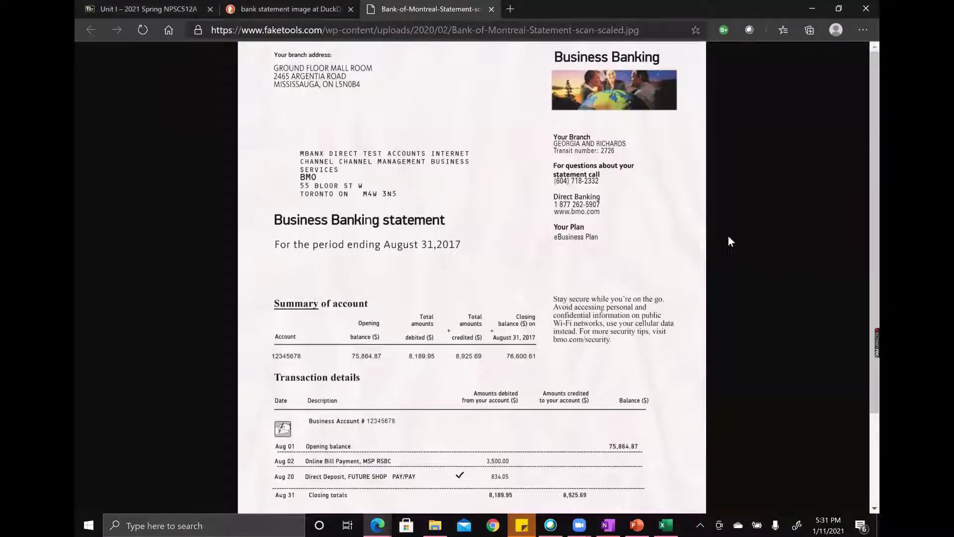
pyautogui.click(812, 9)
pyautogui.click(142, 190)
pyautogui.write('8/')
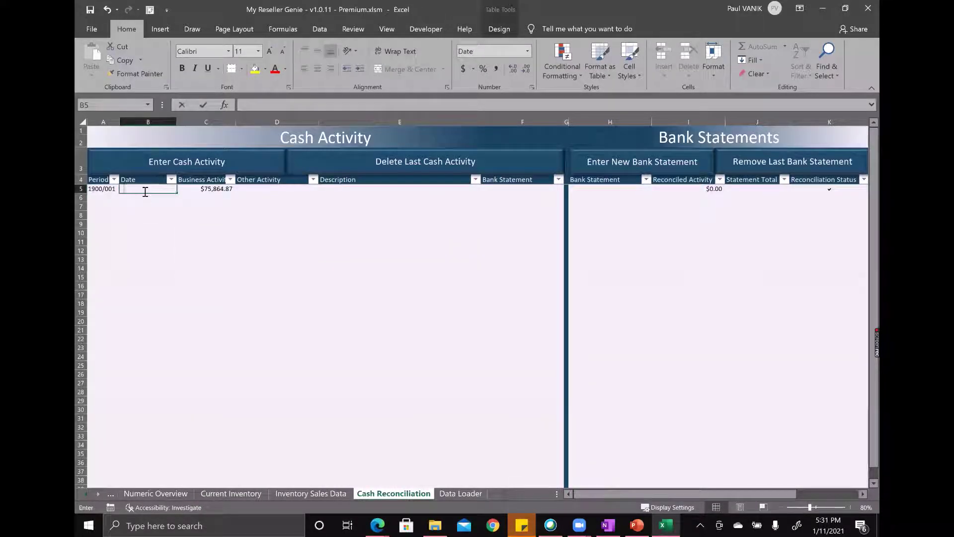
pyautogui.write('1/2020')
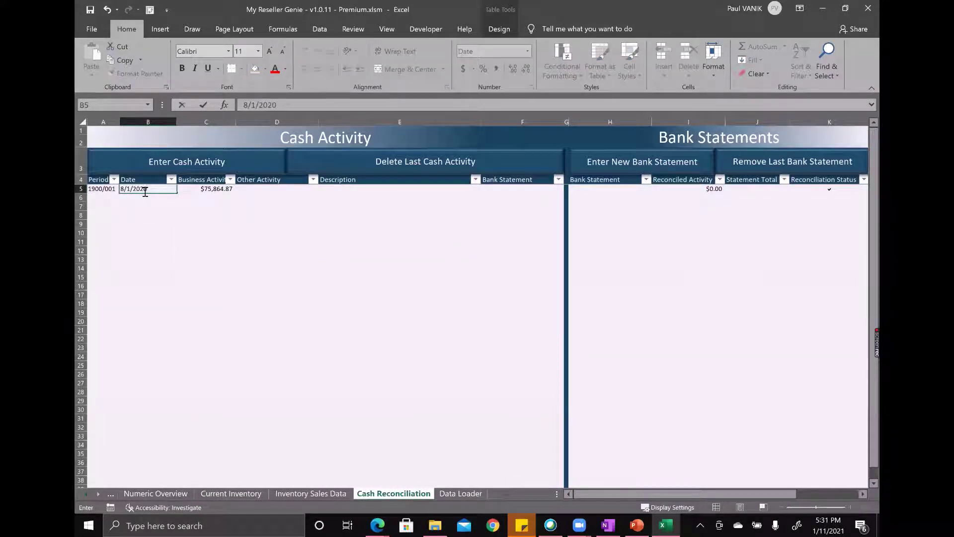
pyautogui.press('Tab')
# - Try to change the first cash activity row's date to 8/1/2017
pyautogui.click(144, 191)
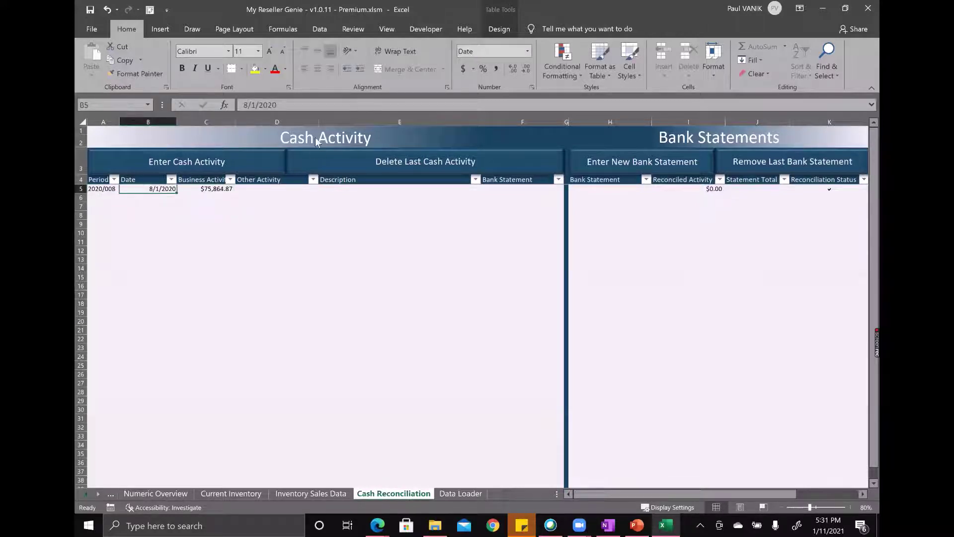
pyautogui.click(278, 104)
pyautogui.press('BackSpace')
pyautogui.press('BackSpace')
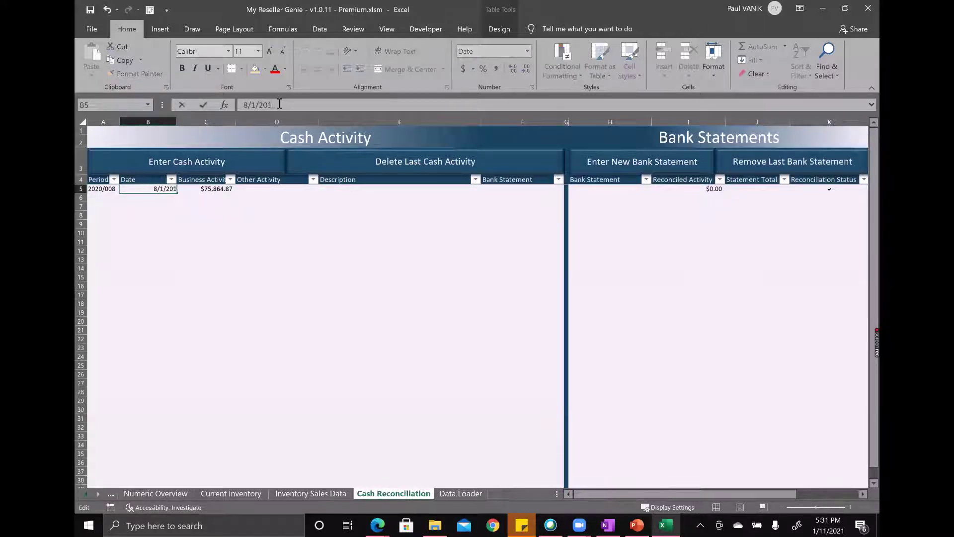
pyautogui.write('17')
pyautogui.press('Return')
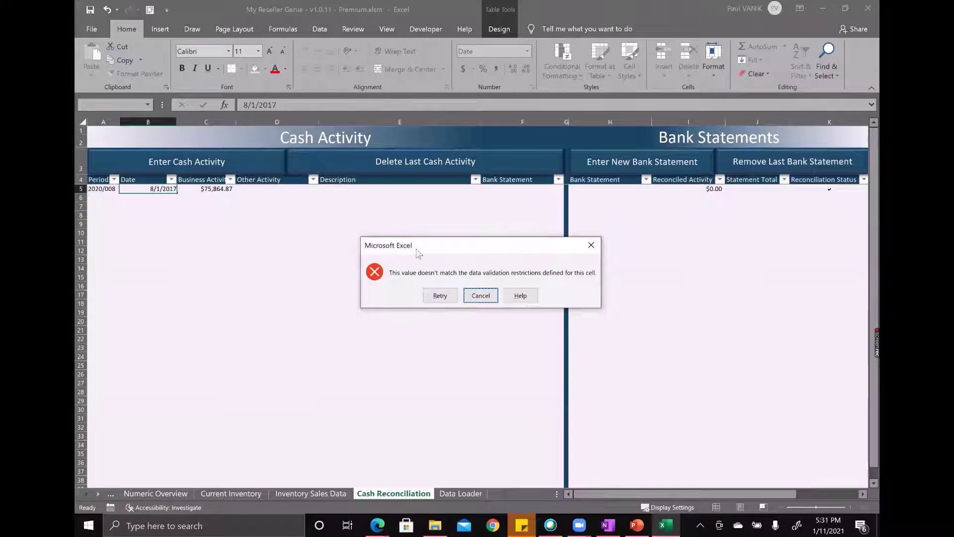
pyautogui.click(480, 295)
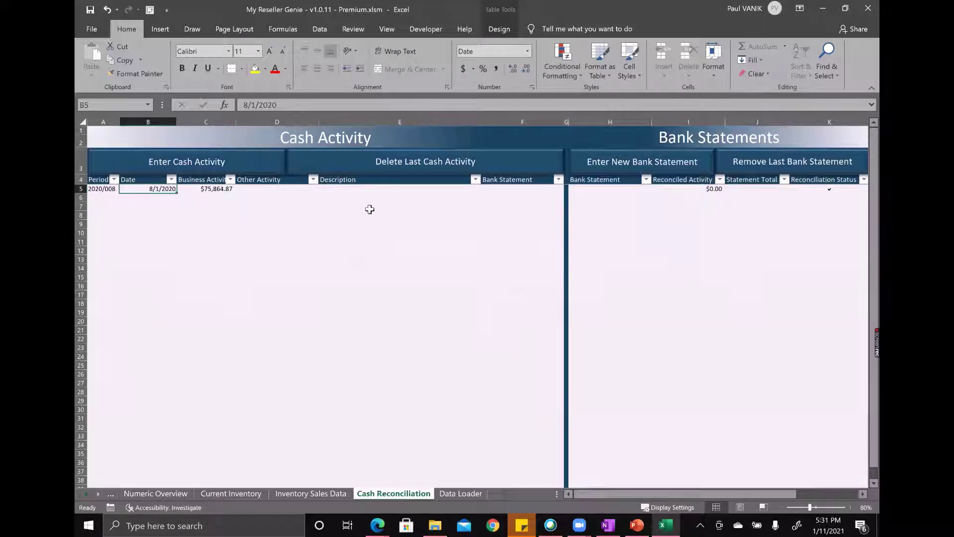
# - Enter "Opening Balance for August Statement" as the description of the first cash activity row
pyautogui.click(354, 189)
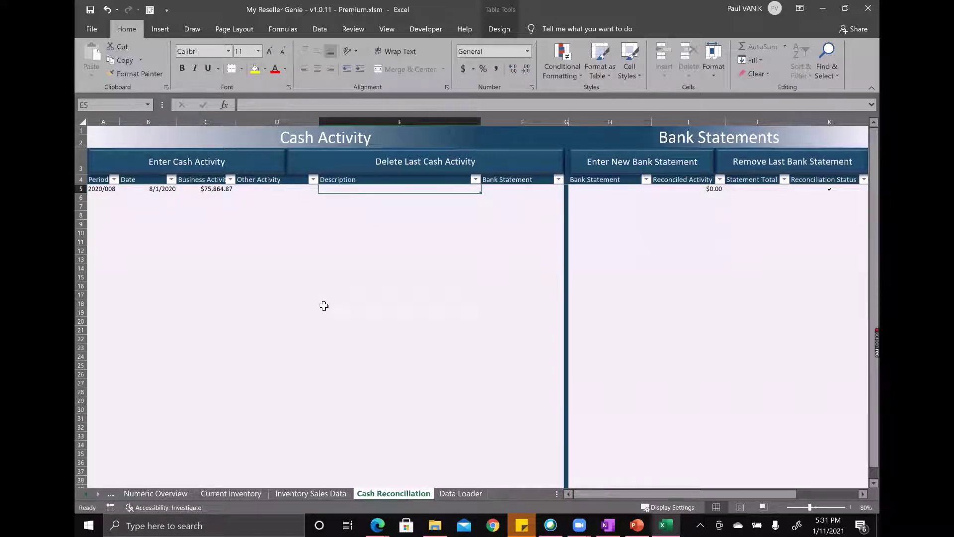
pyautogui.write('Opening')
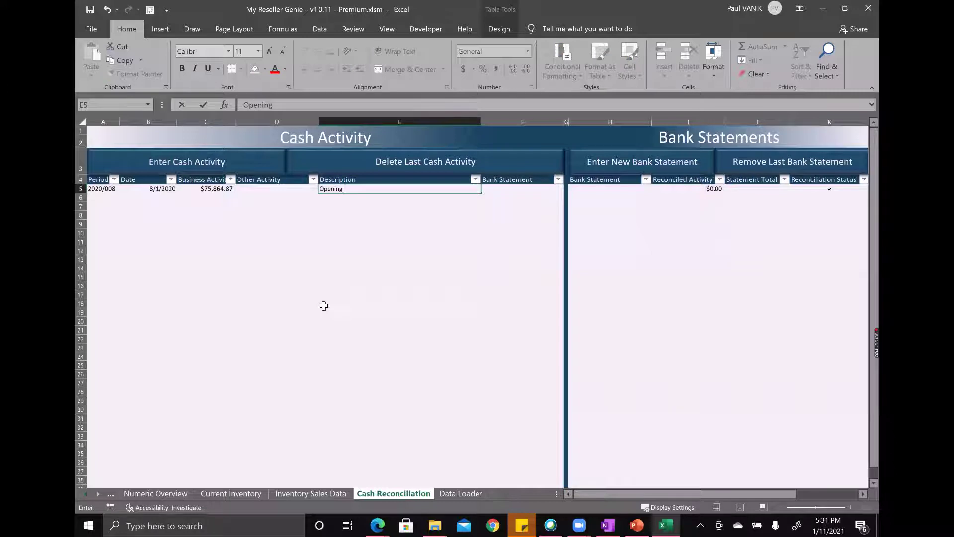
pyautogui.write(' Balance for August S')
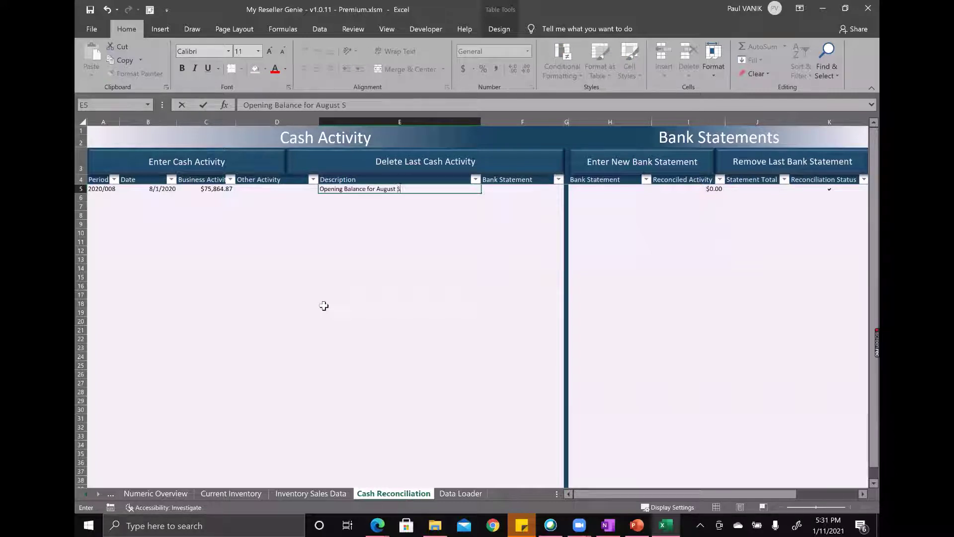
pyautogui.write('tatement')
pyautogui.press('Tab')
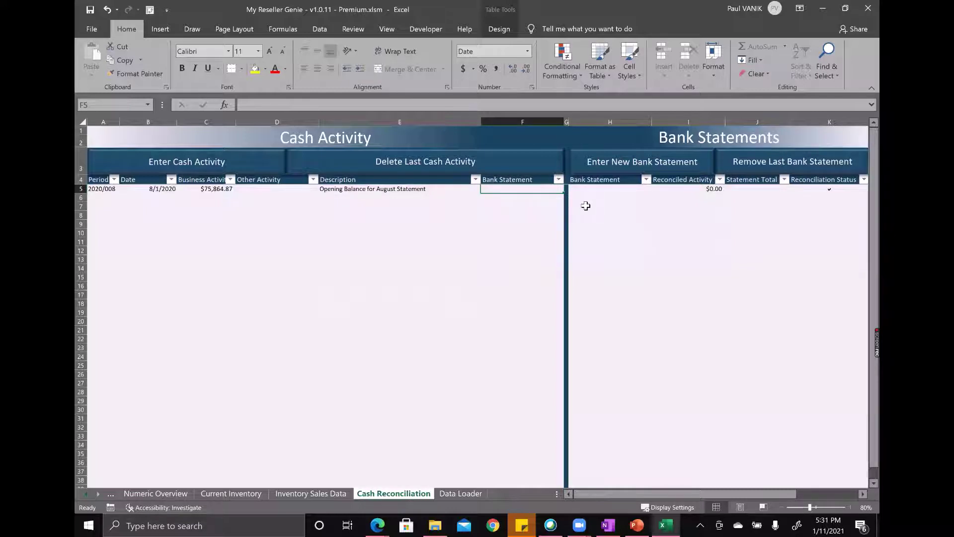
# - Assign the first cash activity row to the bank statement "August 2020 - Spend"
pyautogui.write('Augu')
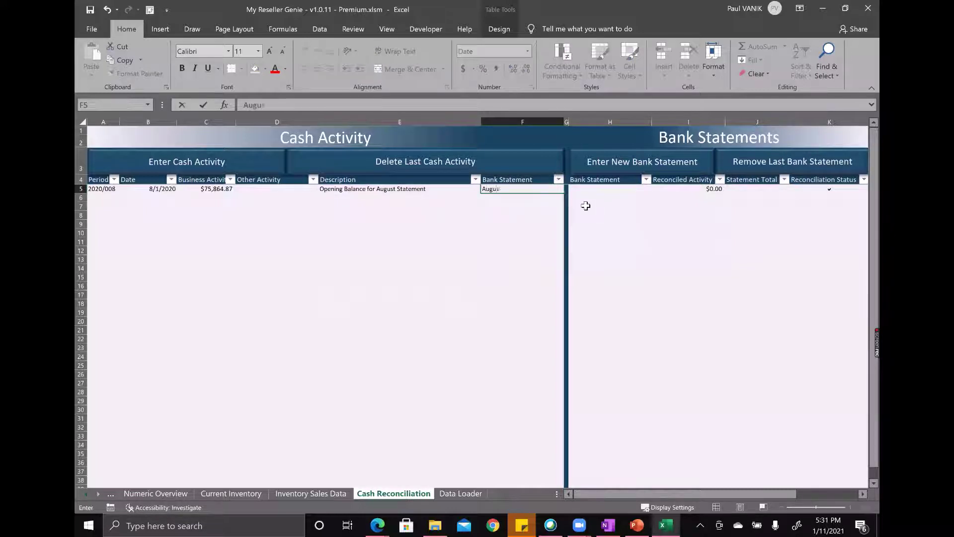
pyautogui.write('st 2020 - Spend')
pyautogui.press('Return')
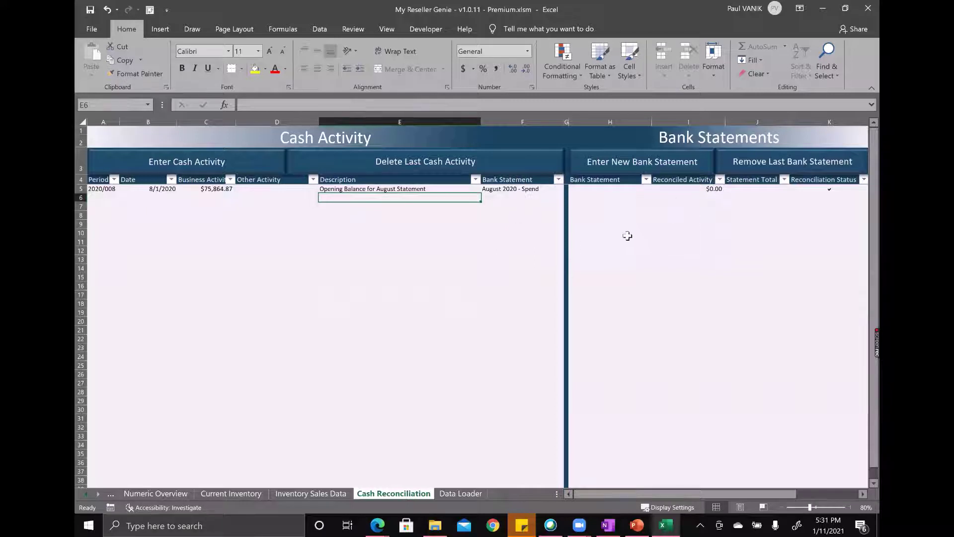
# - Copy the bank statement name "August 2020 - Spend" from the first cash activity row into the first Bank Statements row
pyautogui.click(620, 191)
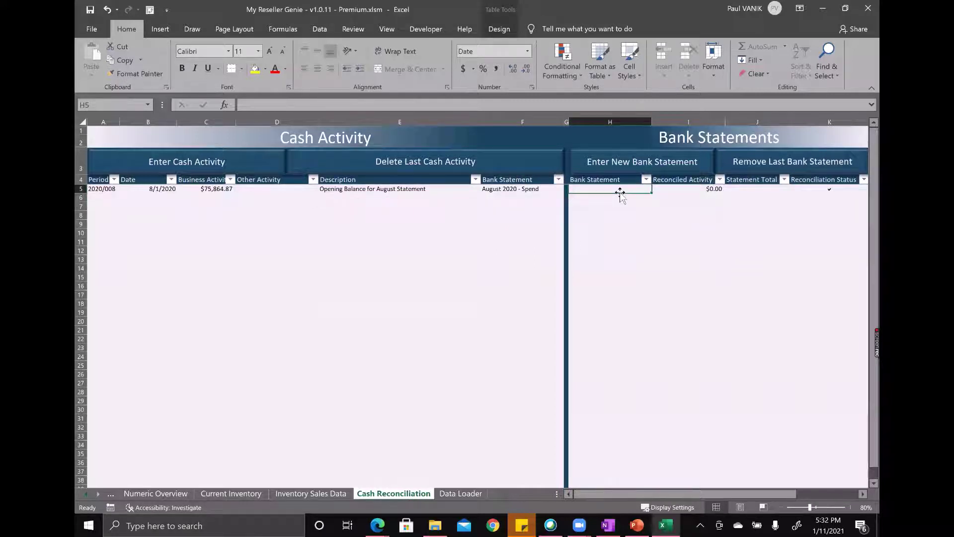
pyautogui.click(533, 192)
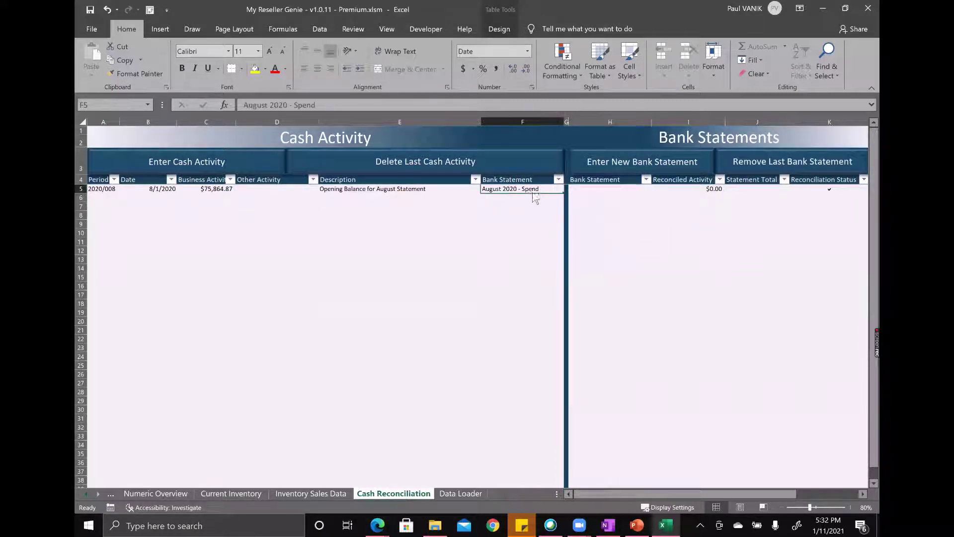
pyautogui.hotkey('ctrl', 'c')
pyautogui.click(611, 189)
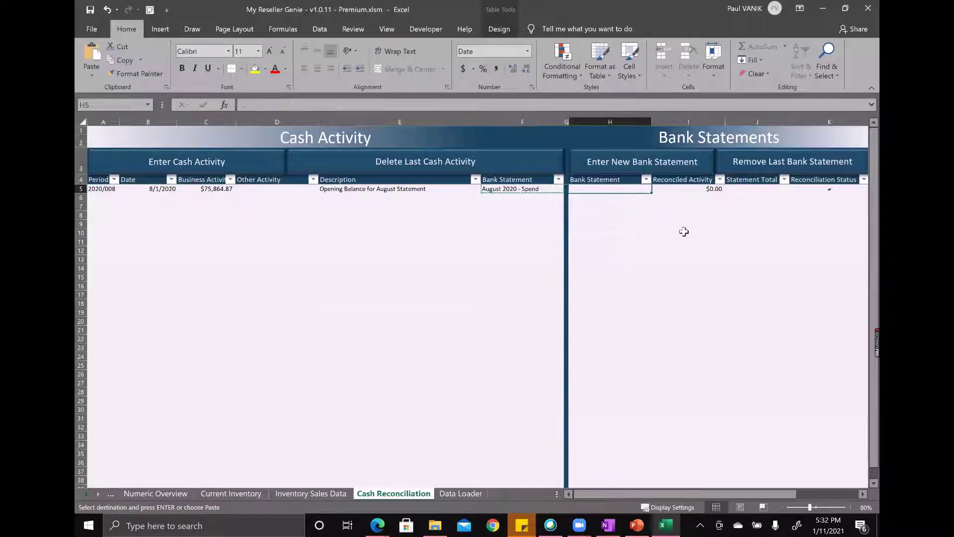
pyautogui.hotkey('ctrl', 'v')
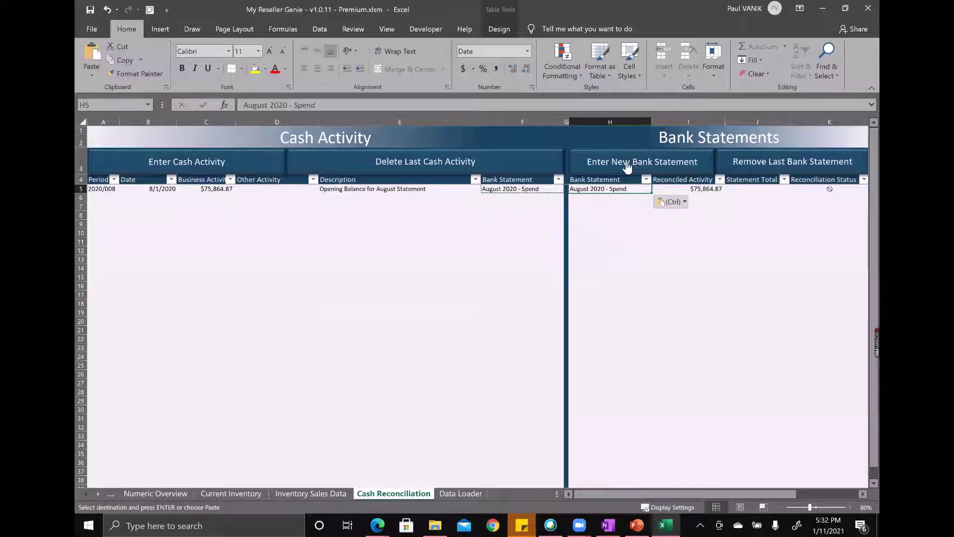
# - Add a blank second row to the Bank Statements table and remove it again
pyautogui.click(627, 167)
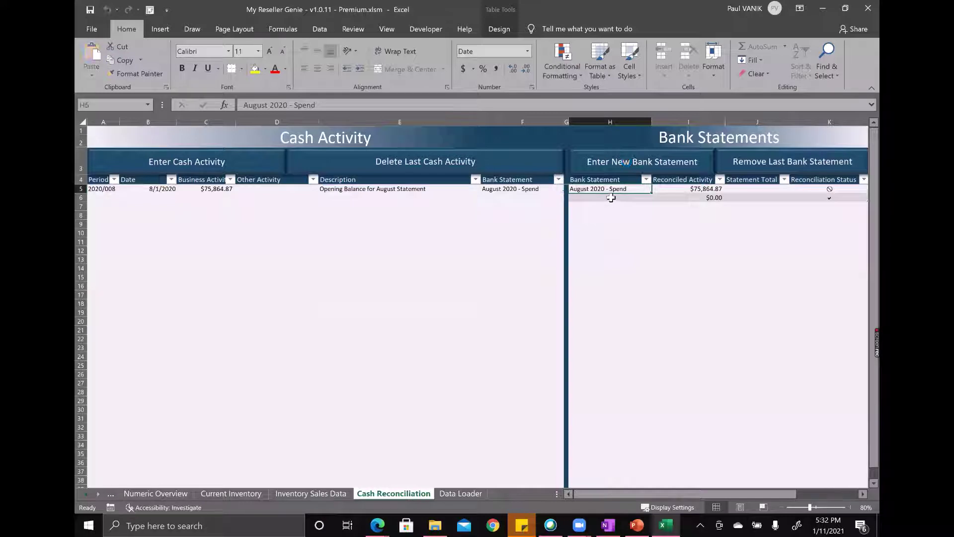
pyautogui.click(610, 198)
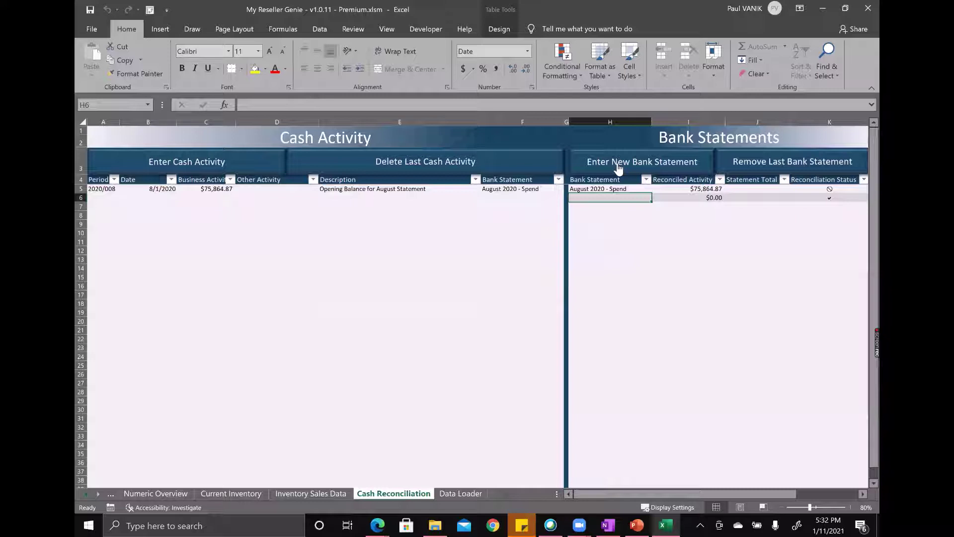
pyautogui.click(744, 161)
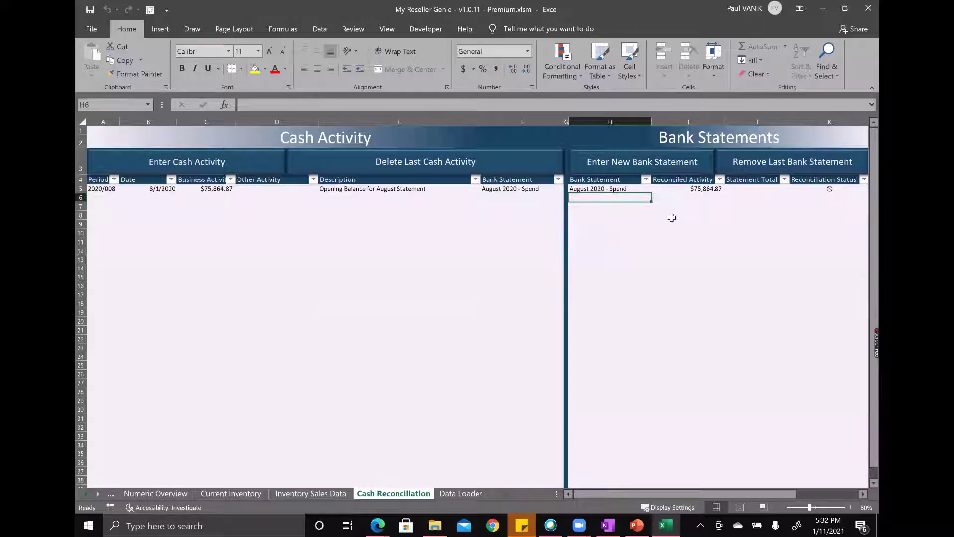
# - Look up the closing balance on the statement in Edge and enter 76600.61 as the August statement's total in Excel
pyautogui.click(615, 190)
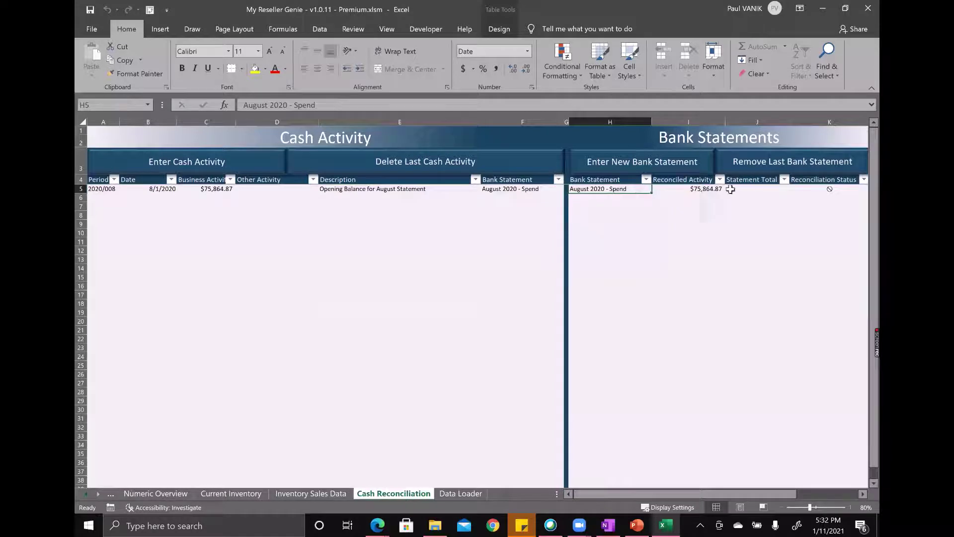
pyautogui.click(745, 190)
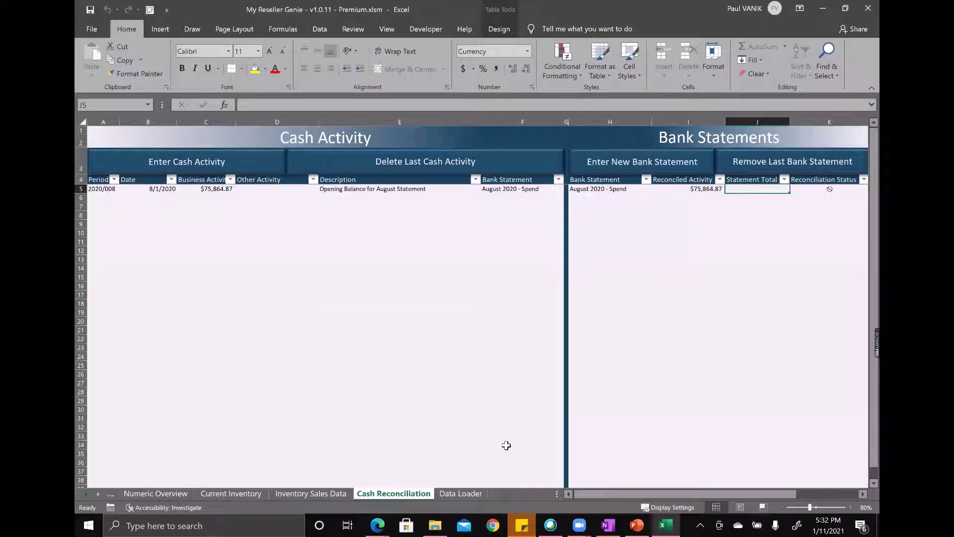
pyautogui.click(376, 525)
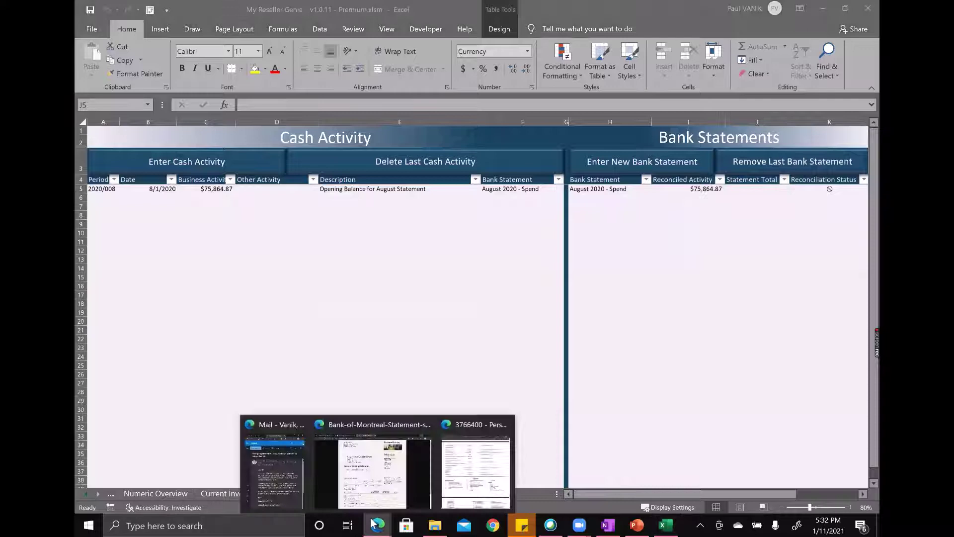
pyautogui.click(373, 490)
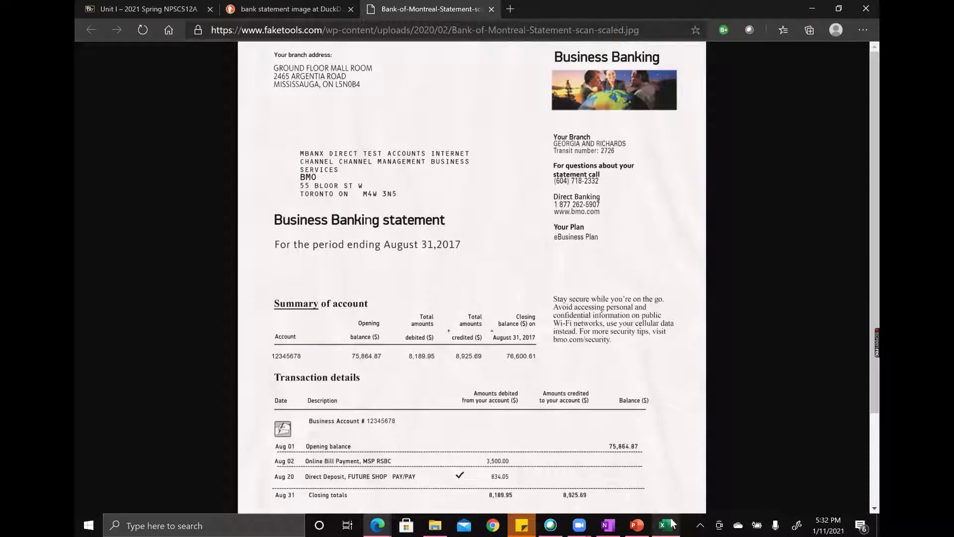
pyautogui.moveTo(666, 525)
pyautogui.click(683, 476)
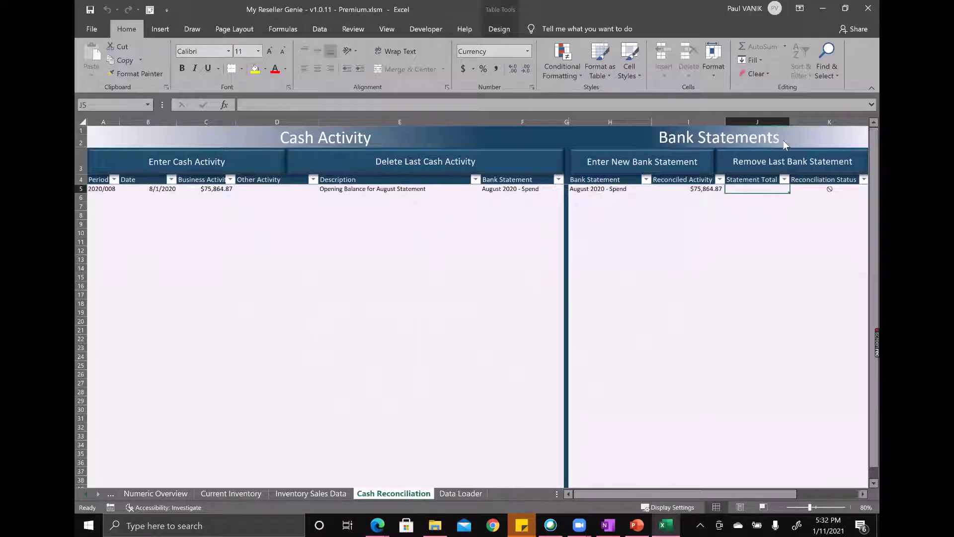
pyautogui.write('76600.61')
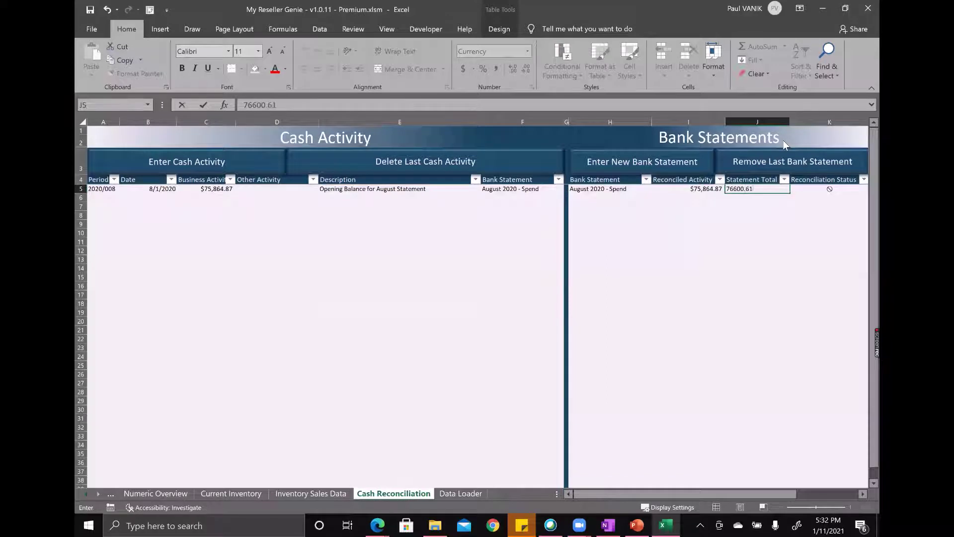
pyautogui.press('Return')
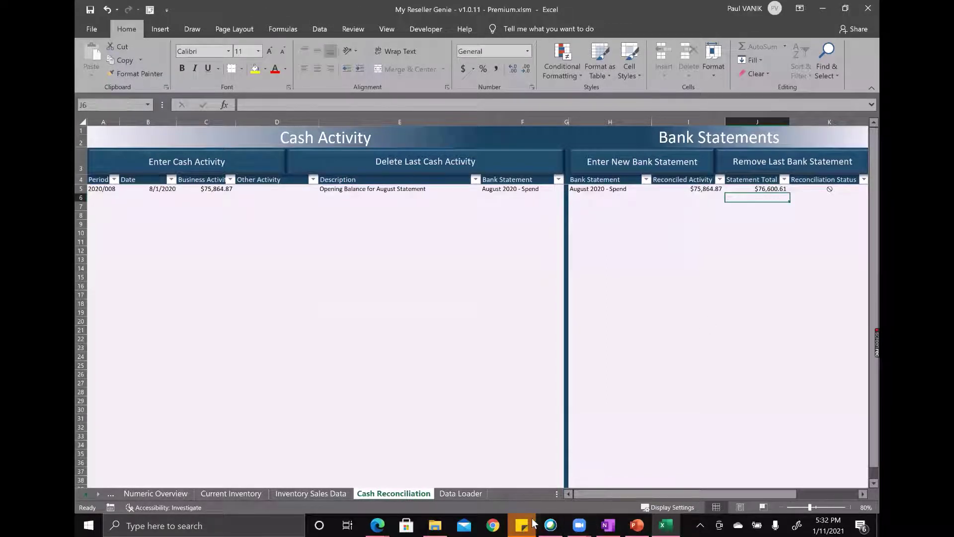
# - Review the account summary on the statement in Edge, and compare it with the August statement's reconciled activity in Excel
pyautogui.click(383, 517)
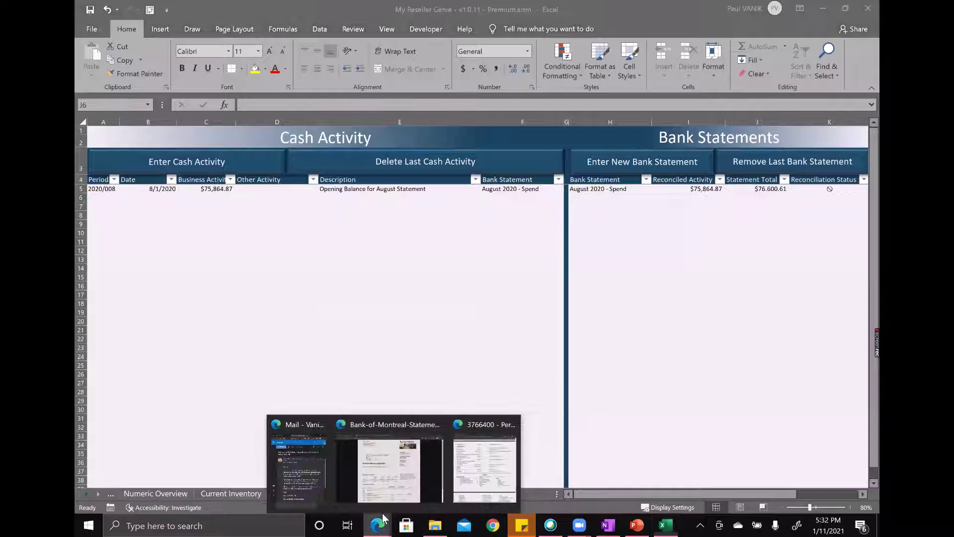
pyautogui.click(396, 478)
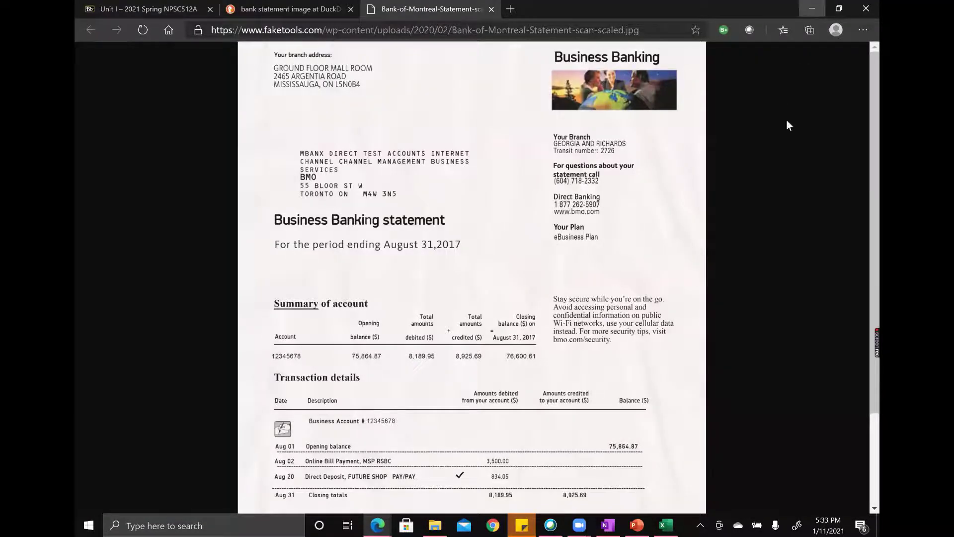
pyautogui.click(813, 8)
pyautogui.click(704, 266)
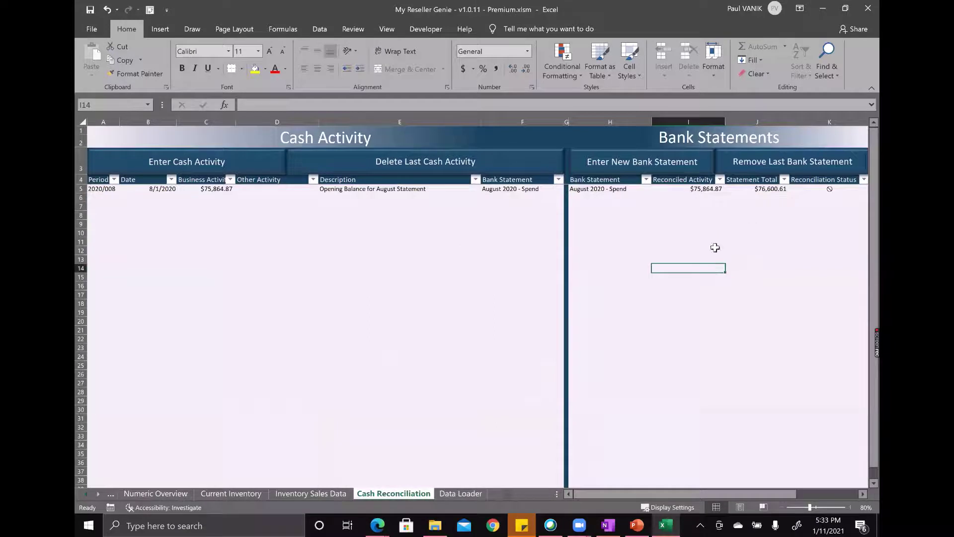
pyautogui.click(685, 190)
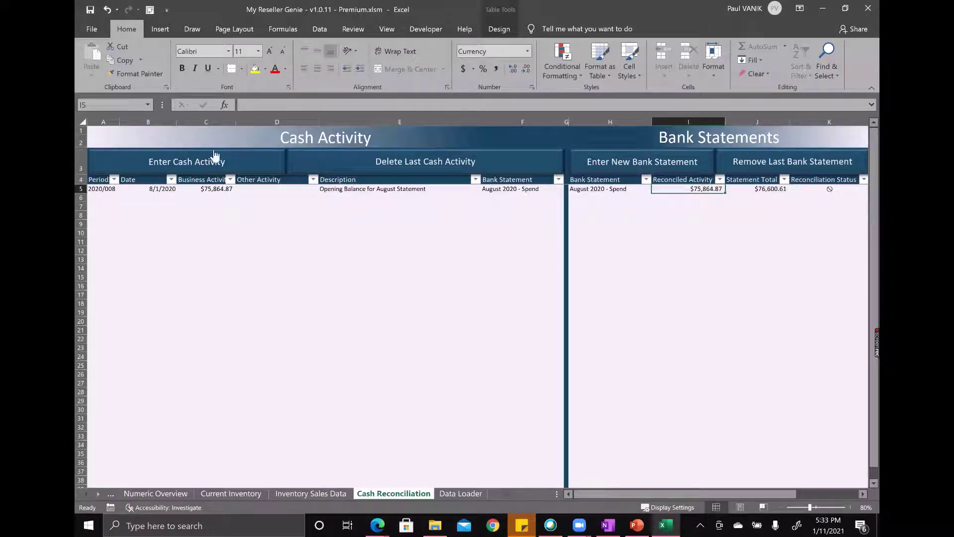
# - Add three new cash activity rows in Excel and review the statement's transaction details in Edge
pyautogui.click(197, 163)
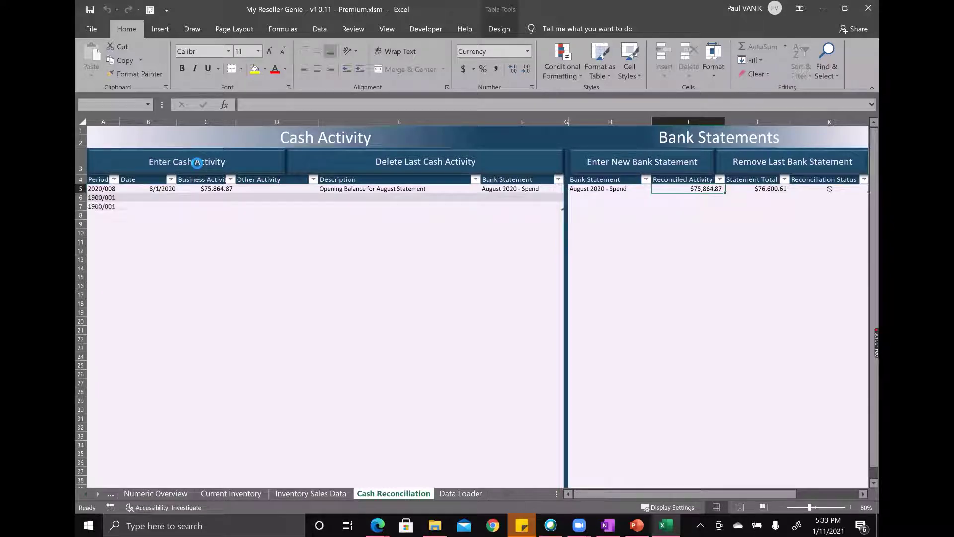
pyautogui.moveTo(377, 524)
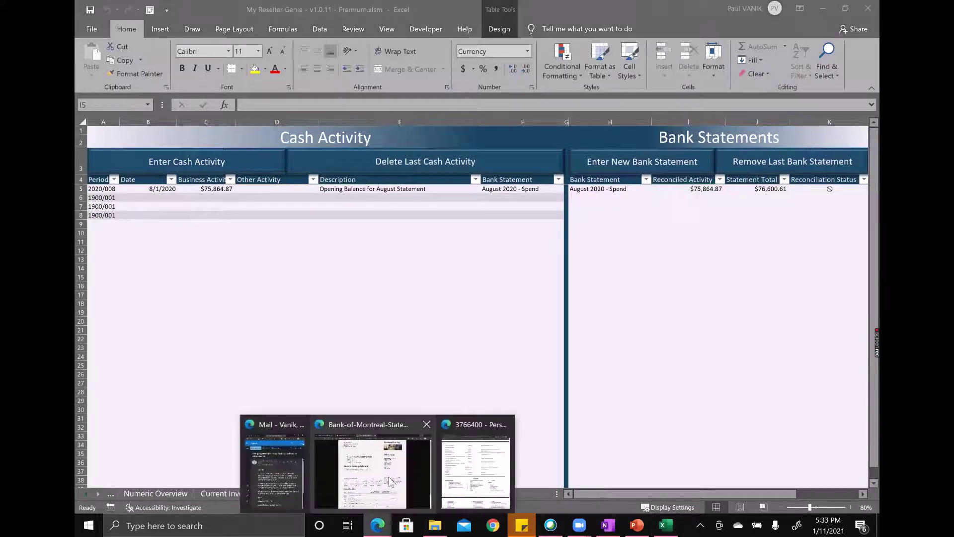
pyautogui.click(392, 480)
pyautogui.scroll(-3, 492, 397)
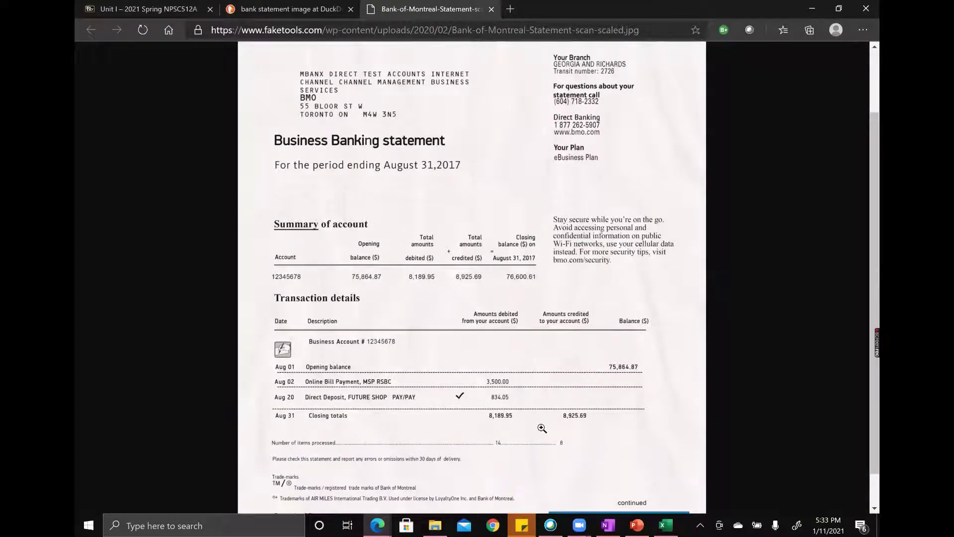
pyautogui.scroll(-1, 540, 428)
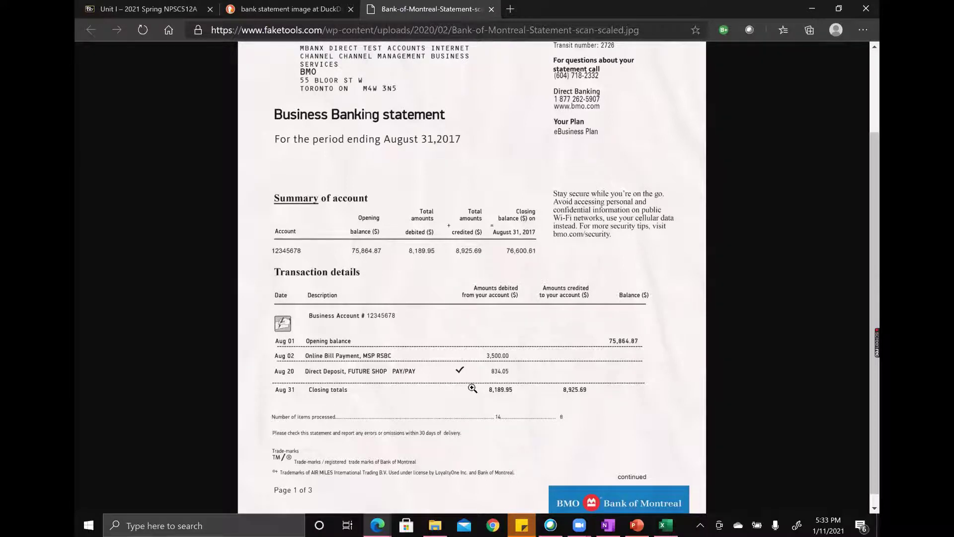
pyautogui.scroll(-2, 472, 388)
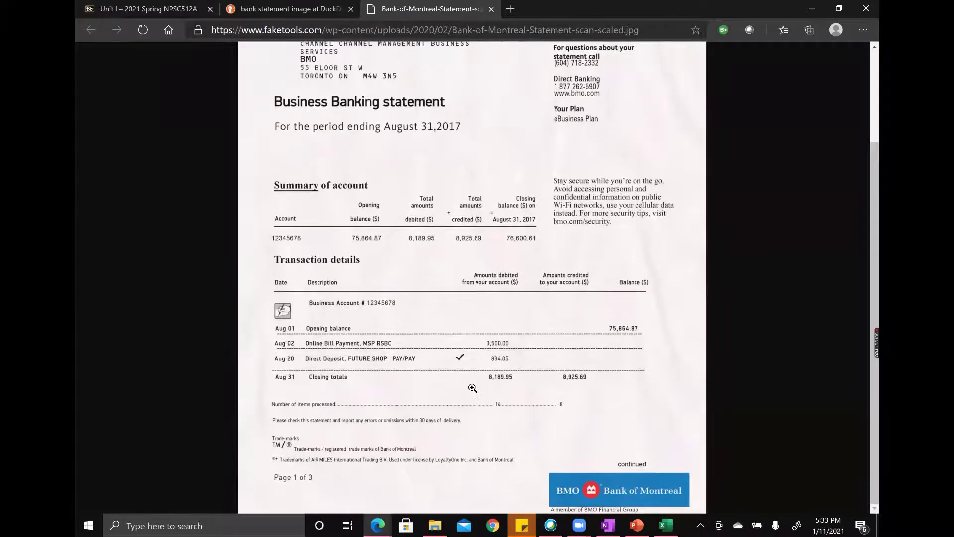
# - Switch back to Excel and enter "Online Bill Payment to Warehouse" as the second cash activity row's description
pyautogui.click(664, 524)
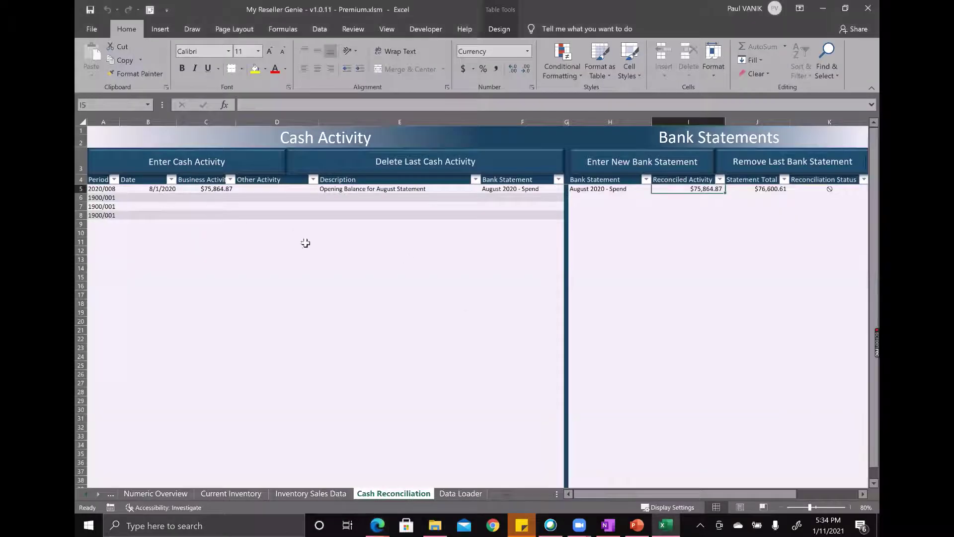
pyautogui.click(322, 198)
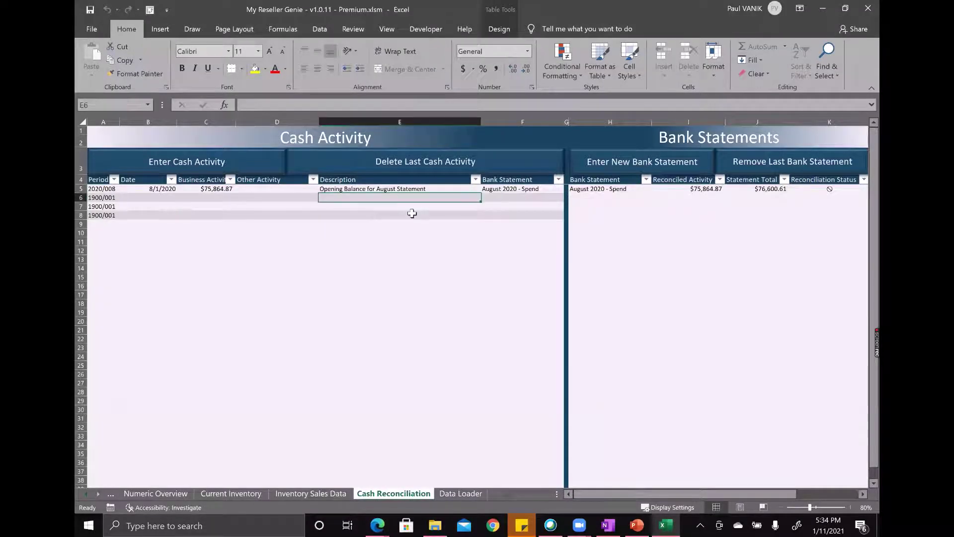
pyautogui.write('Online B')
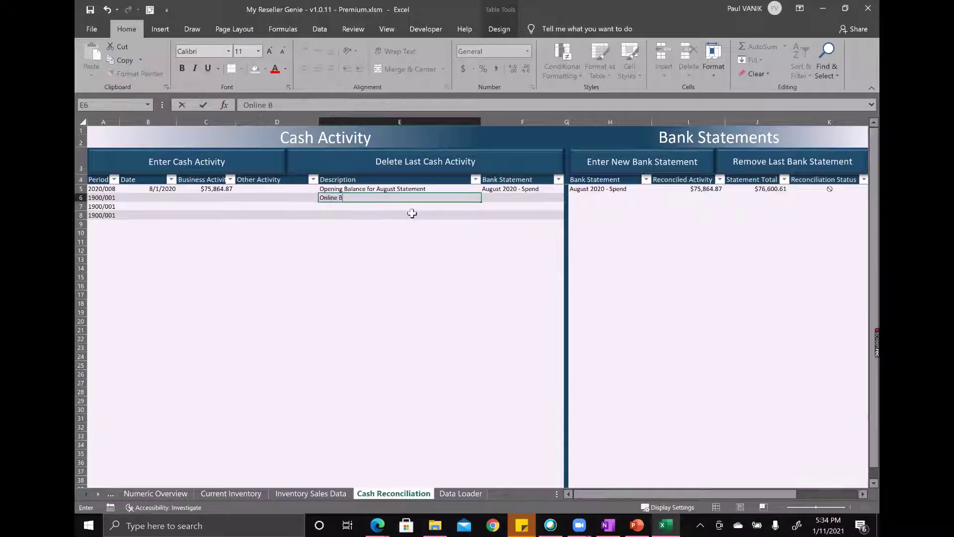
pyautogui.write('ill Payment to Wareh')
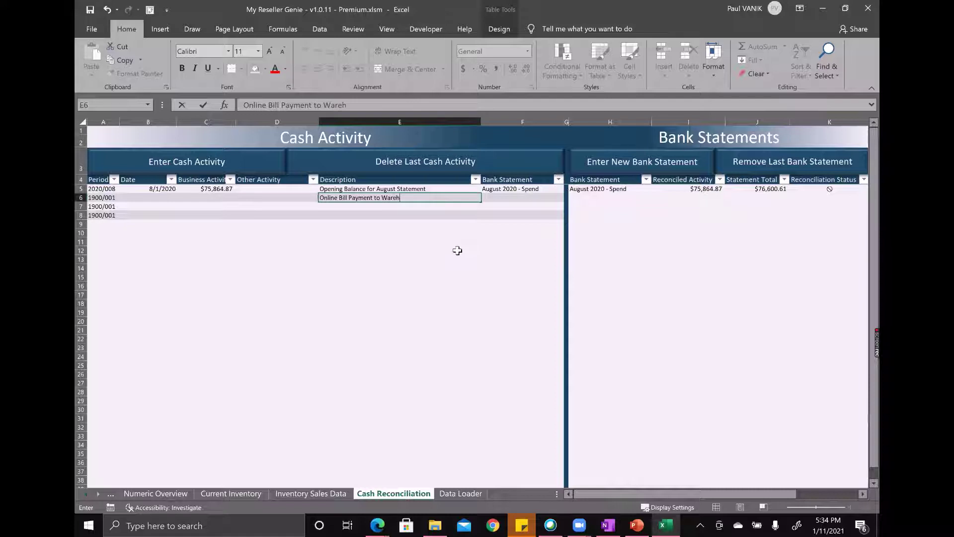
pyautogui.write('ouse')
pyautogui.press('Return')
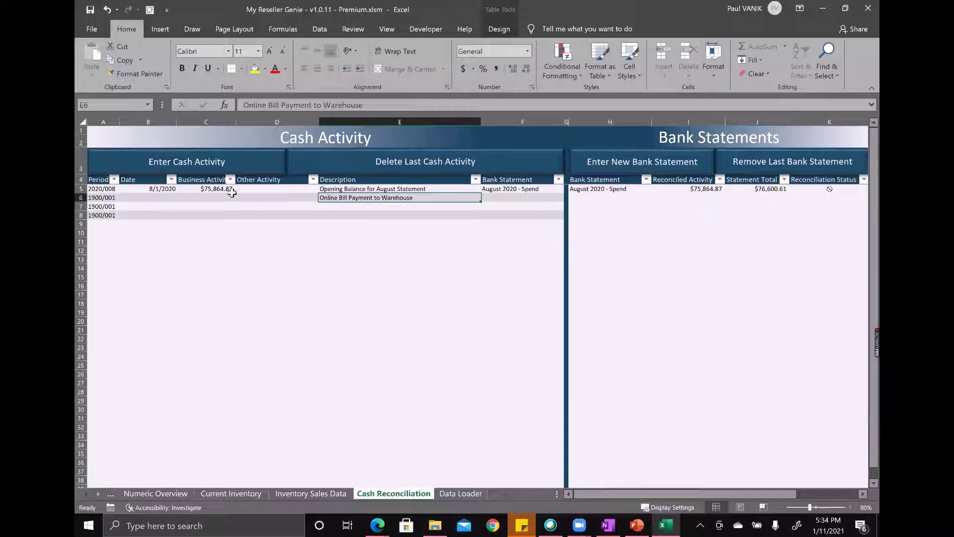
# - Enter -3500 as the business activity amount of the warehouse bill payment row
pyautogui.click(212, 196)
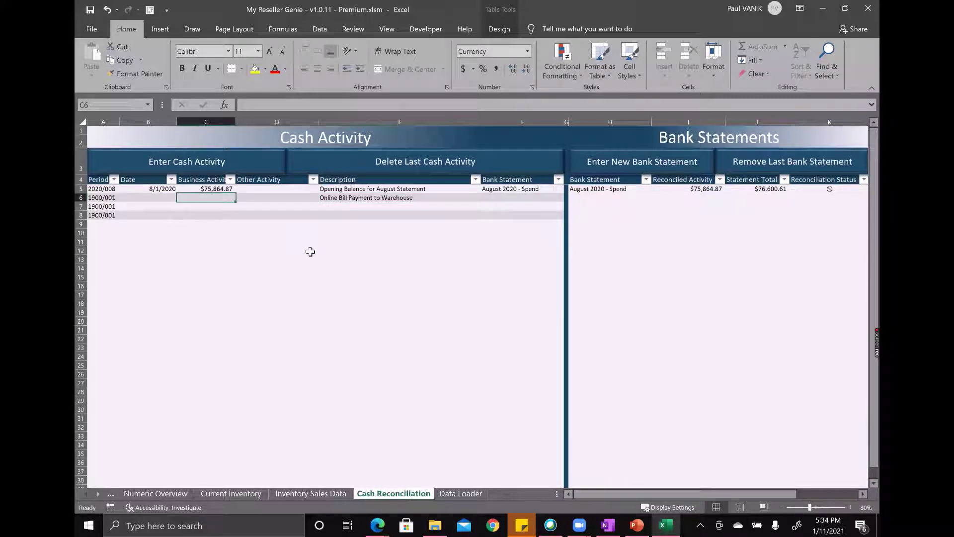
pyautogui.write('-35')
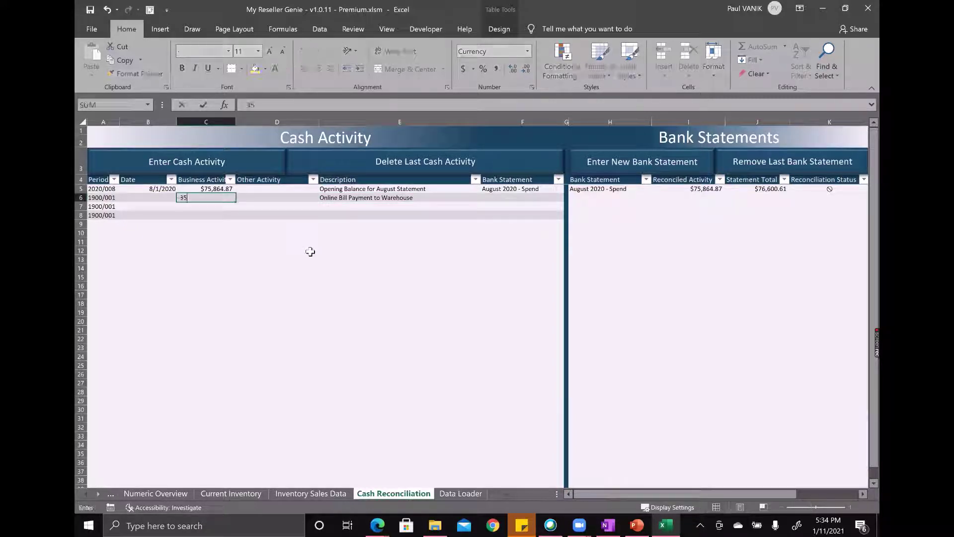
pyautogui.write('00')
pyautogui.press('Left')
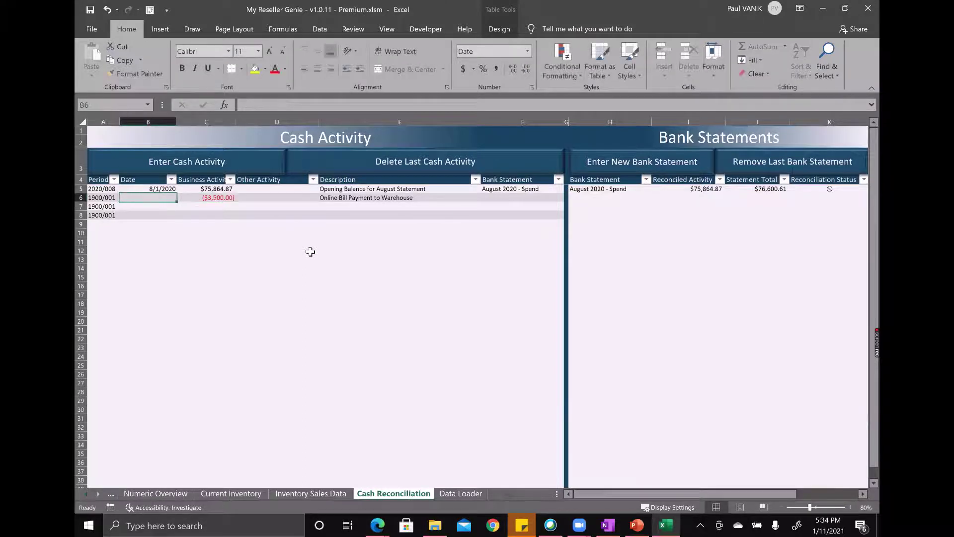
# - Check the bill payment's date on the statement in Edge, and enter 8/2/2020 as the warehouse payment row's date in Excel
pyautogui.click(385, 523)
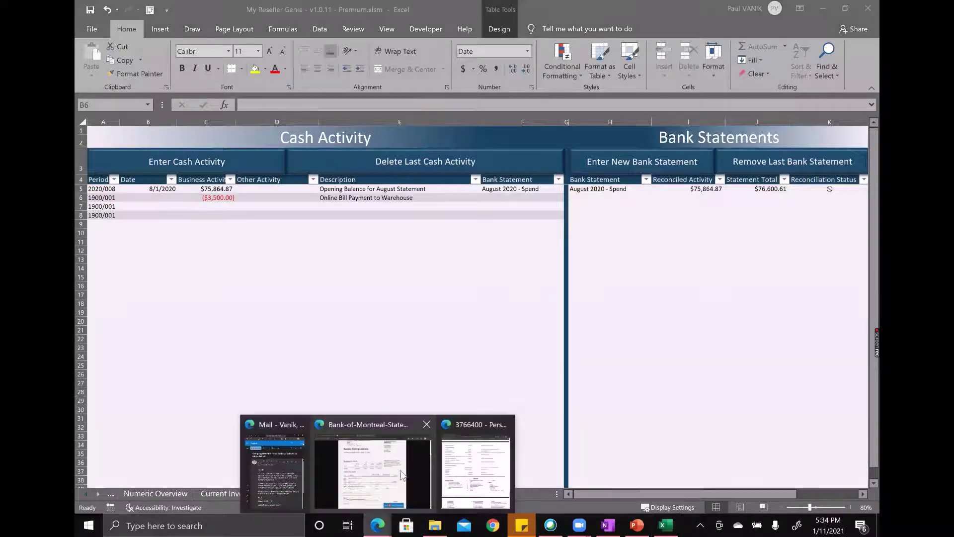
pyautogui.click(405, 441)
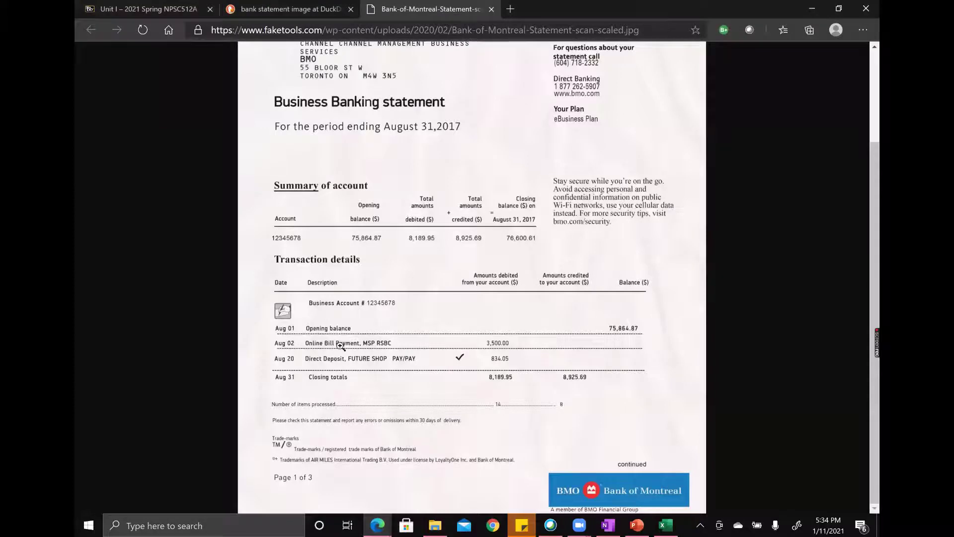
pyautogui.click(801, 15)
pyautogui.write('8/2')
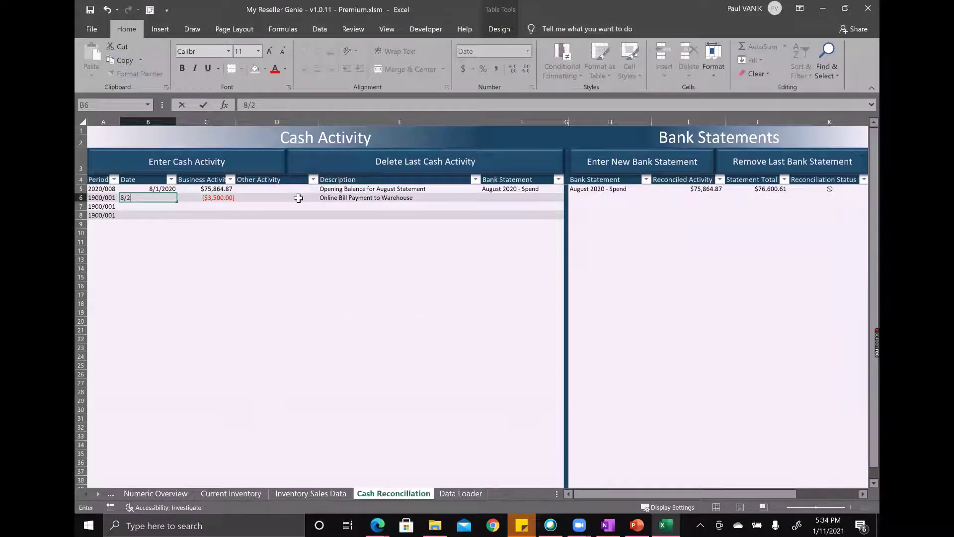
pyautogui.write('/2')
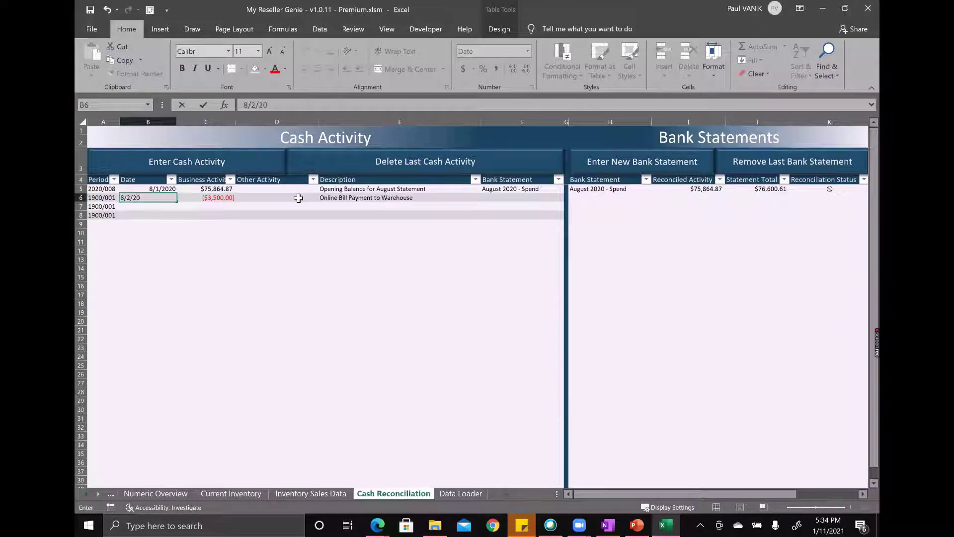
pyautogui.write('0')
pyautogui.press('Return')
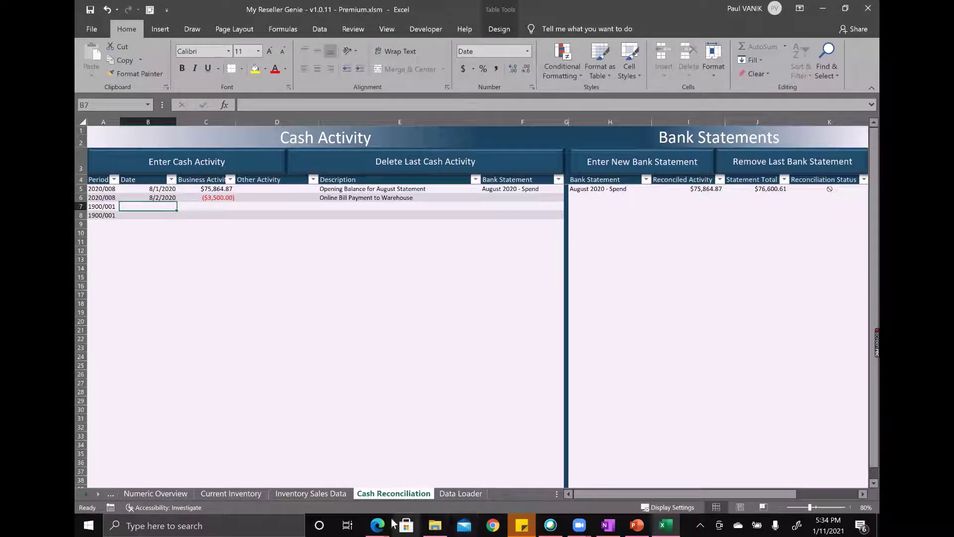
# - Check the direct deposit on the statement in Edge, and enter -834.05 as the third cash activity row's other activity in Excel
pyautogui.click(378, 525)
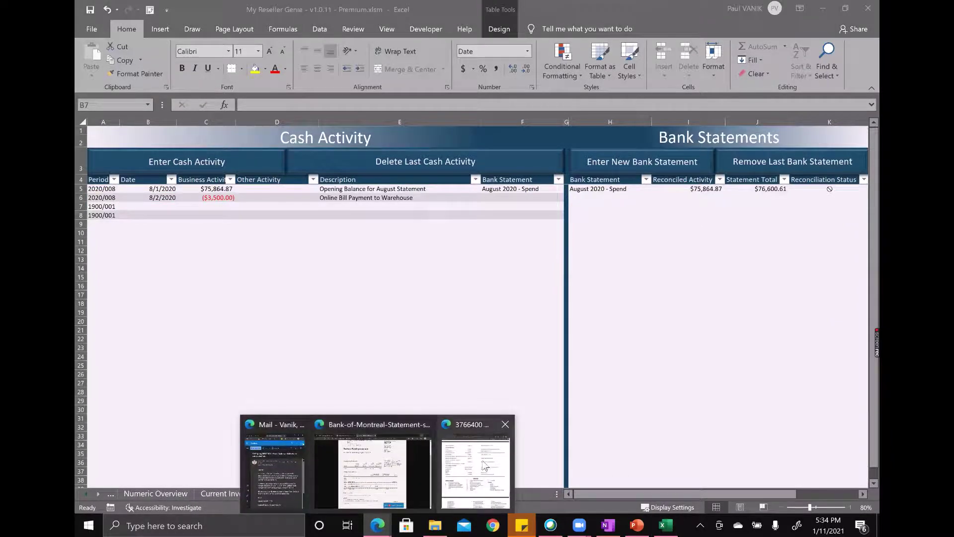
pyautogui.click(387, 459)
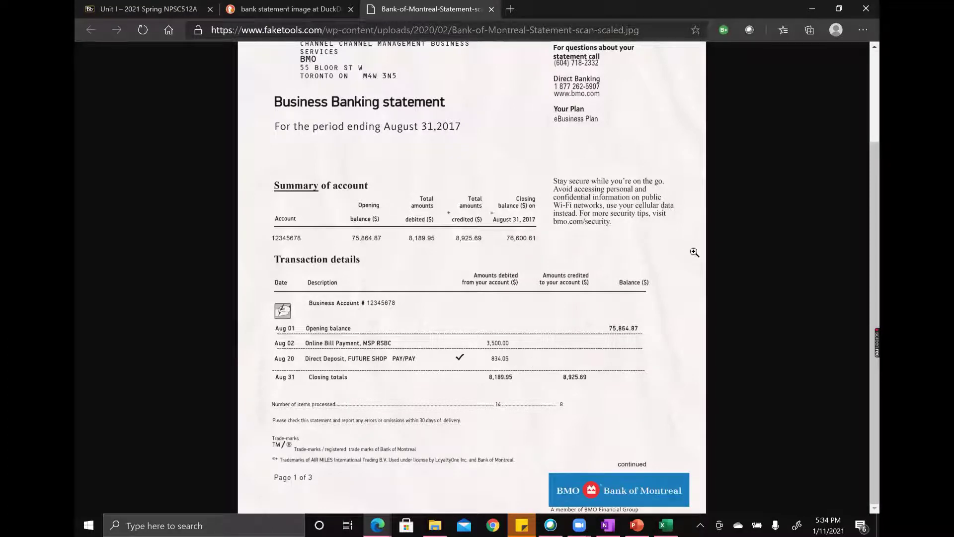
pyautogui.click(810, 10)
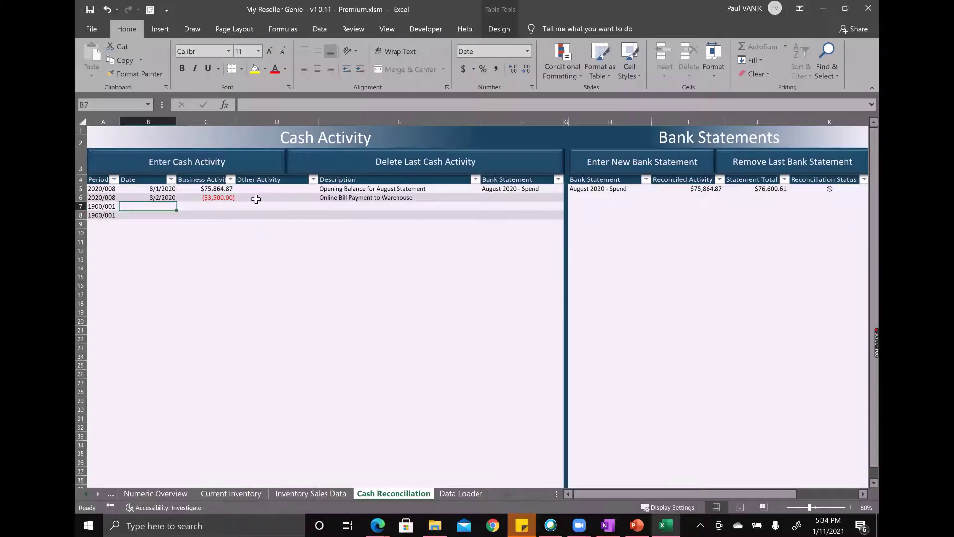
pyautogui.click(222, 206)
pyautogui.click(266, 209)
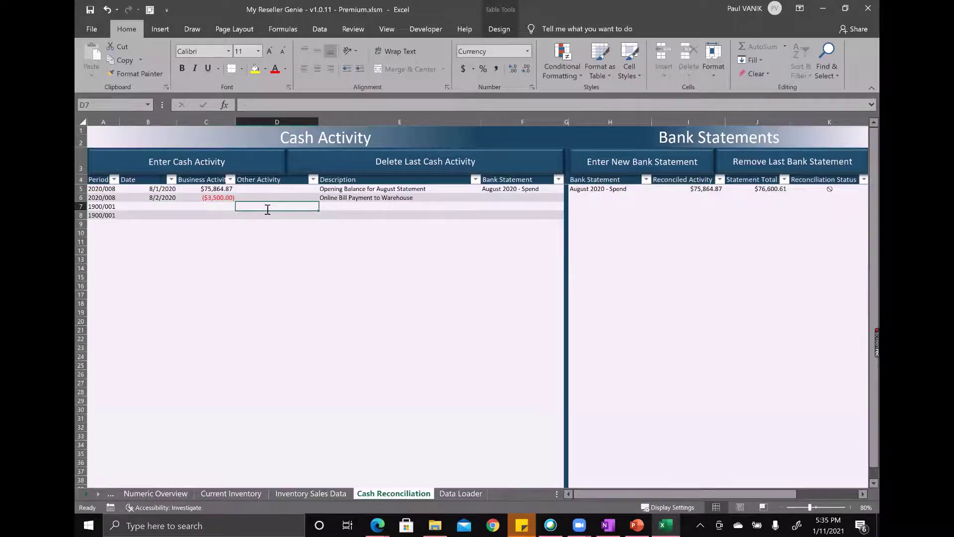
pyautogui.write('-834.05')
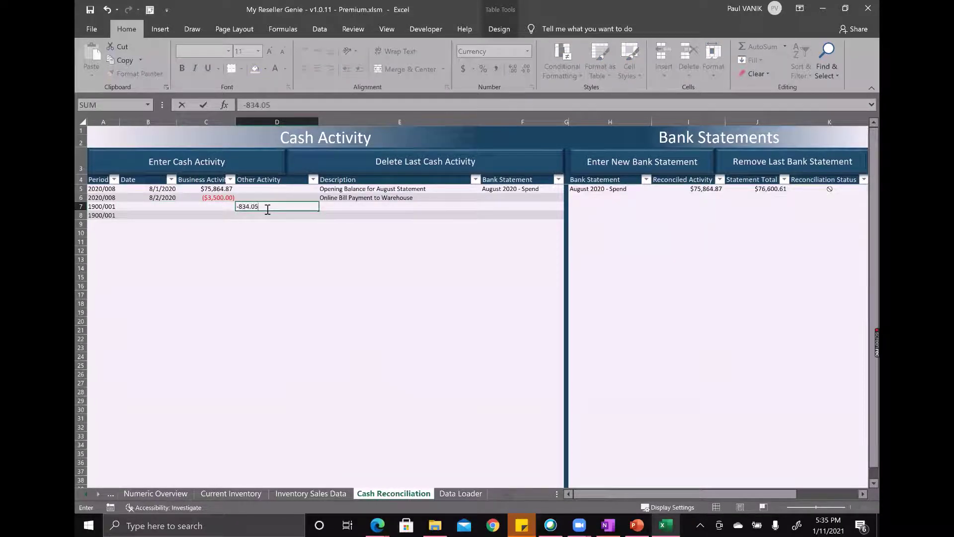
pyautogui.press('Left')
pyautogui.press('Left')
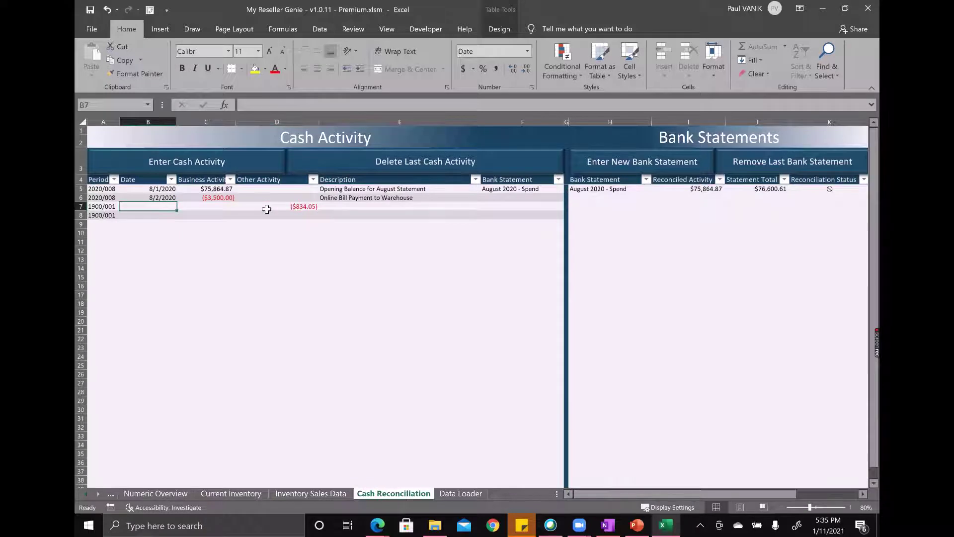
# - Enter "Direct Deposit Payment to Babysitter" as the third cash activity row's description
pyautogui.click(368, 206)
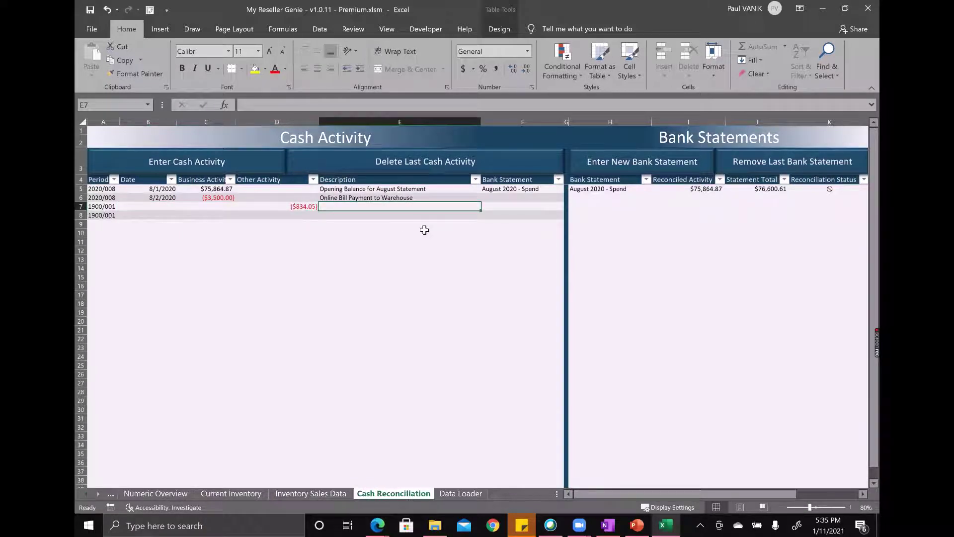
pyautogui.write('Dire')
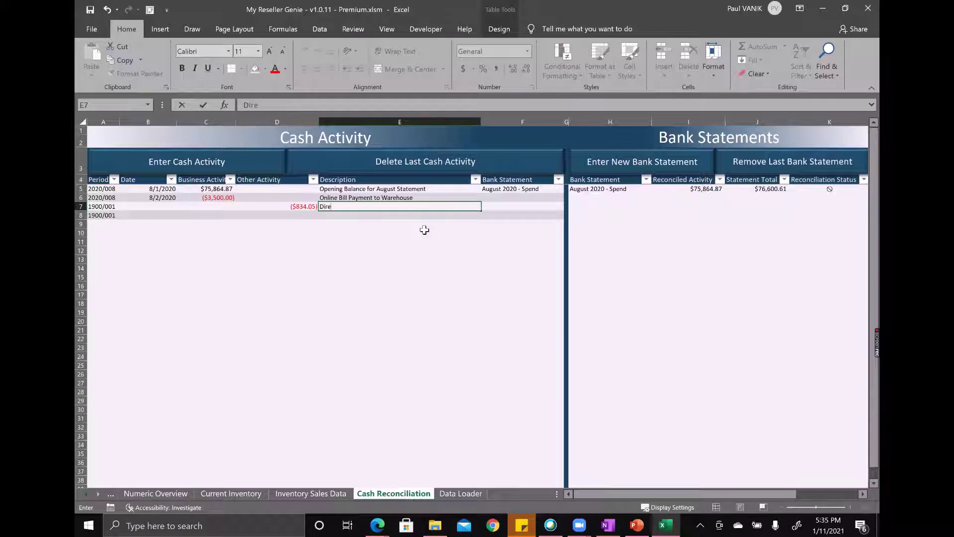
pyautogui.write('ct Deposit Payment to')
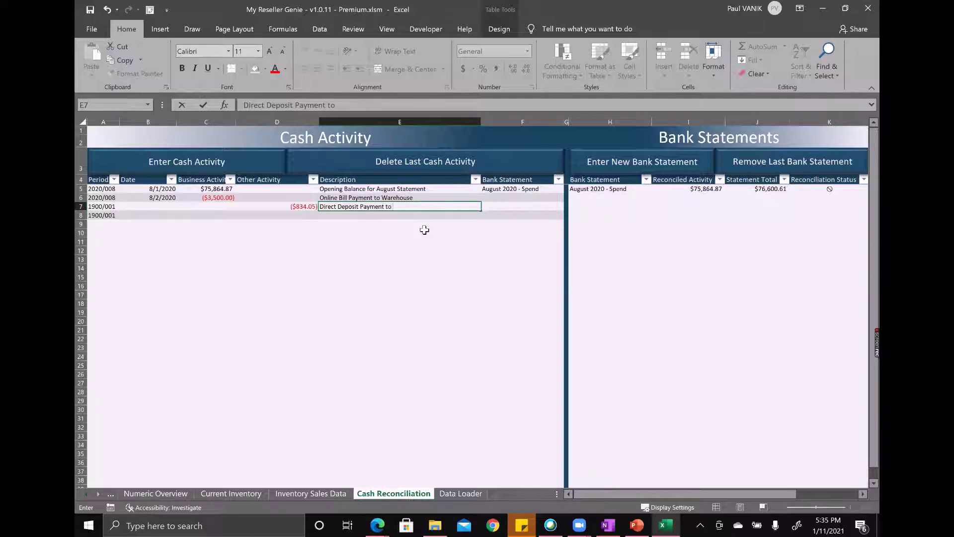
pyautogui.write(' Babysitter')
pyautogui.press('Return')
# - Check the direct deposit's date on the statement in Edge, and enter 8/20/2020 as the babysitter payment row's date in Excel
pyautogui.click(159, 206)
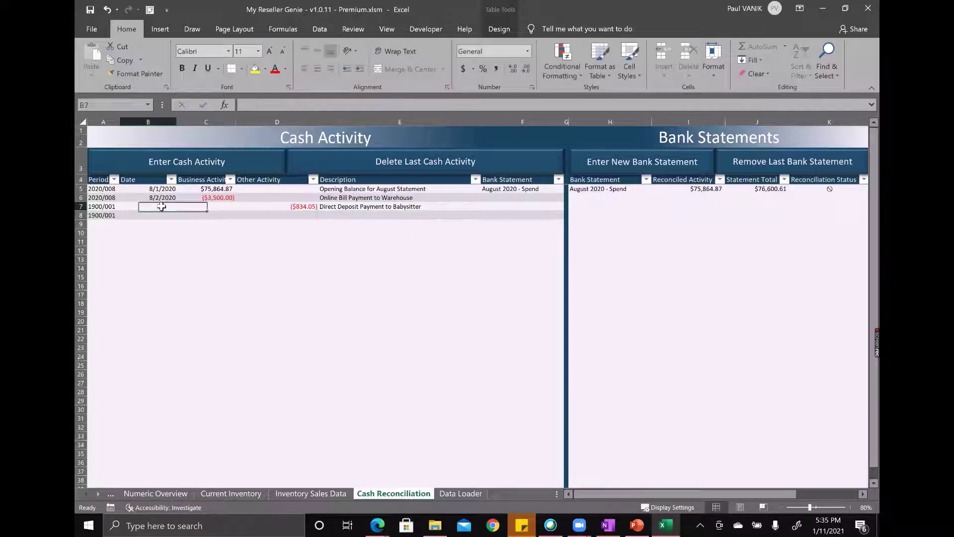
pyautogui.click(377, 525)
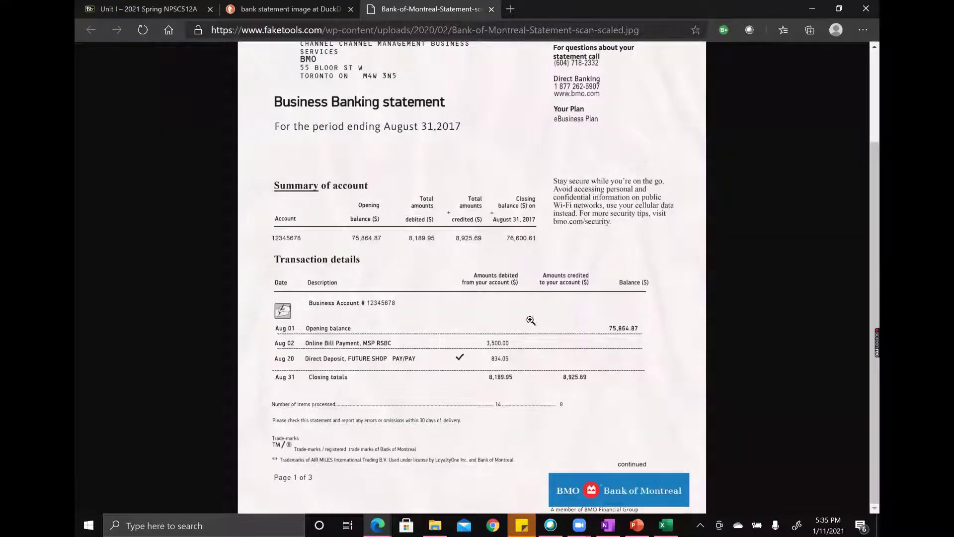
pyautogui.click(811, 9)
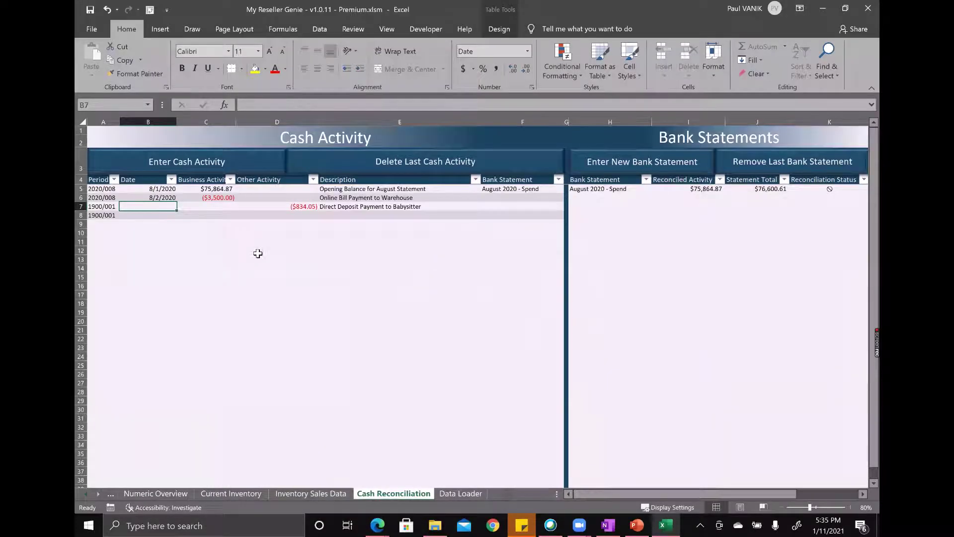
pyautogui.write('8/20')
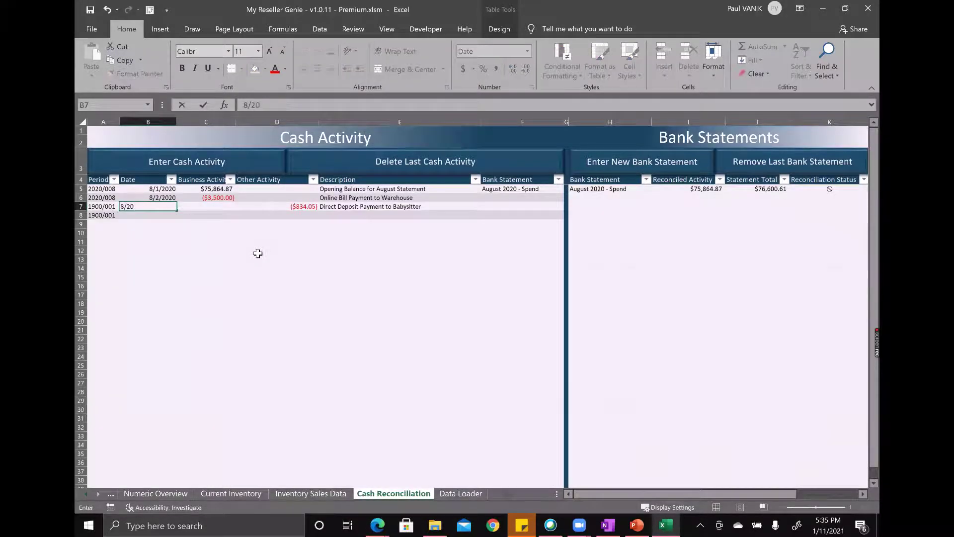
pyautogui.write('/2020')
pyautogui.press('Return')
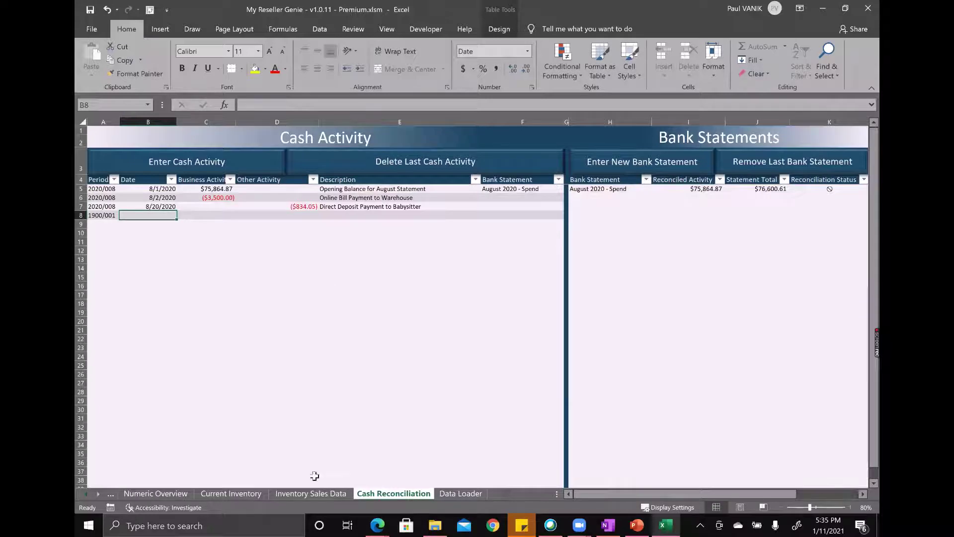
# - Review the statement's closing totals in Edge, and enter 8925.69 as the fourth cash activity row's business activity in Excel
pyautogui.click(370, 459)
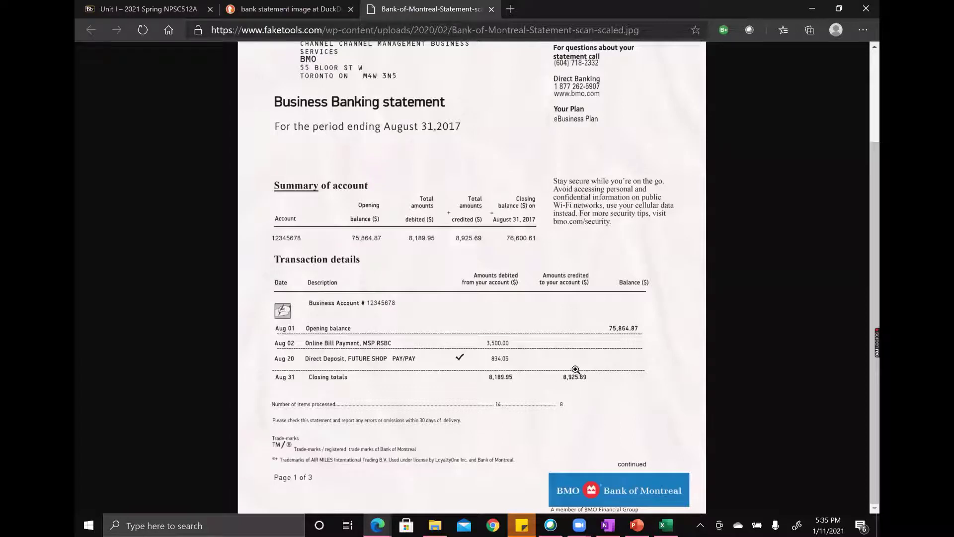
pyautogui.scroll(-1, 558, 437)
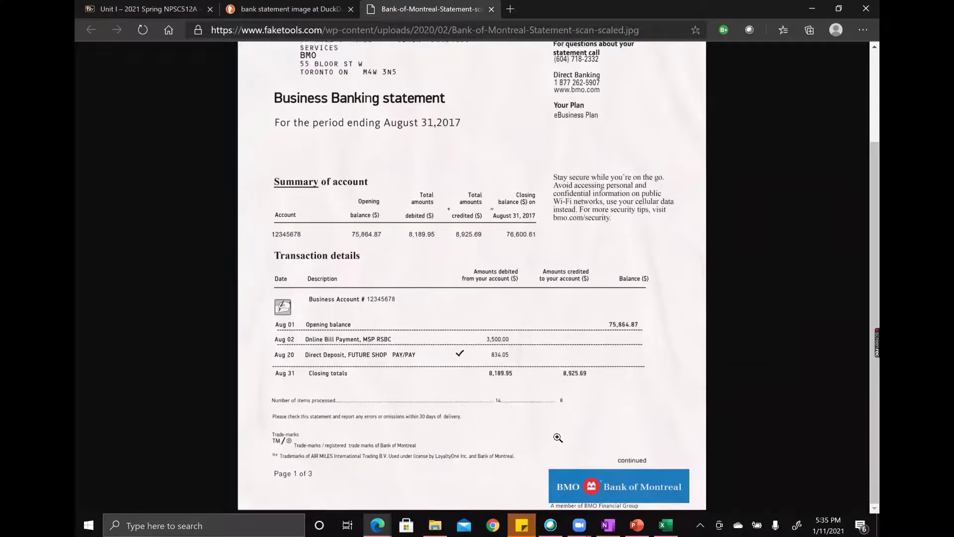
pyautogui.scroll(1, 557, 437)
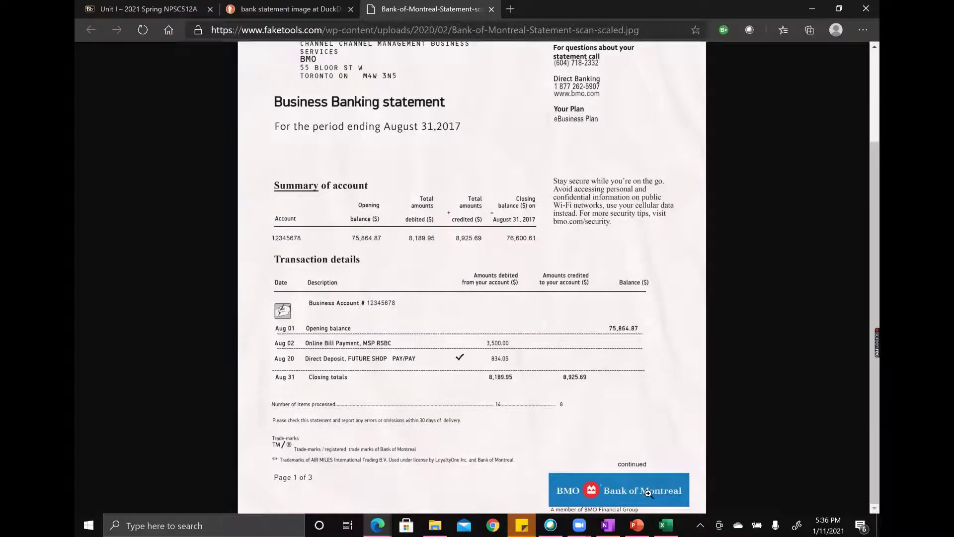
pyautogui.click(666, 524)
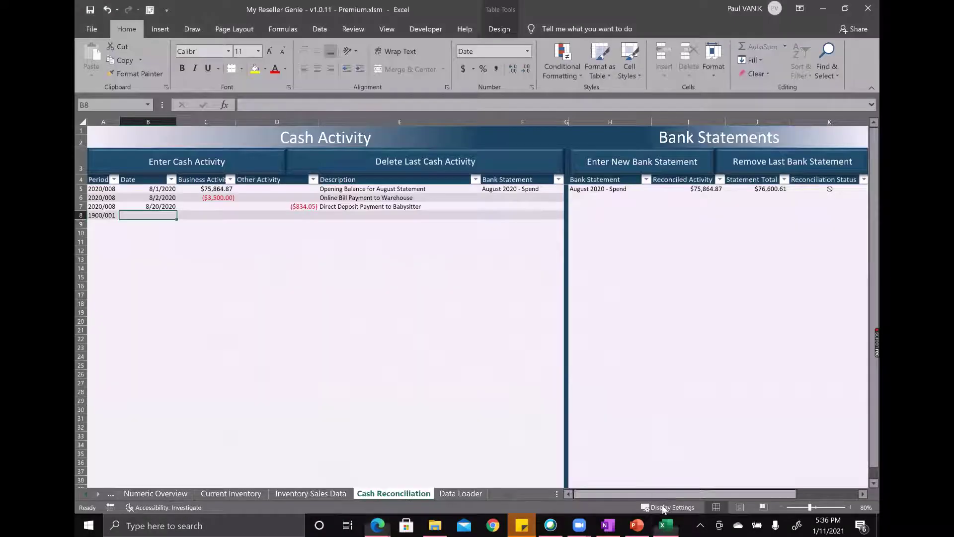
pyautogui.click(222, 213)
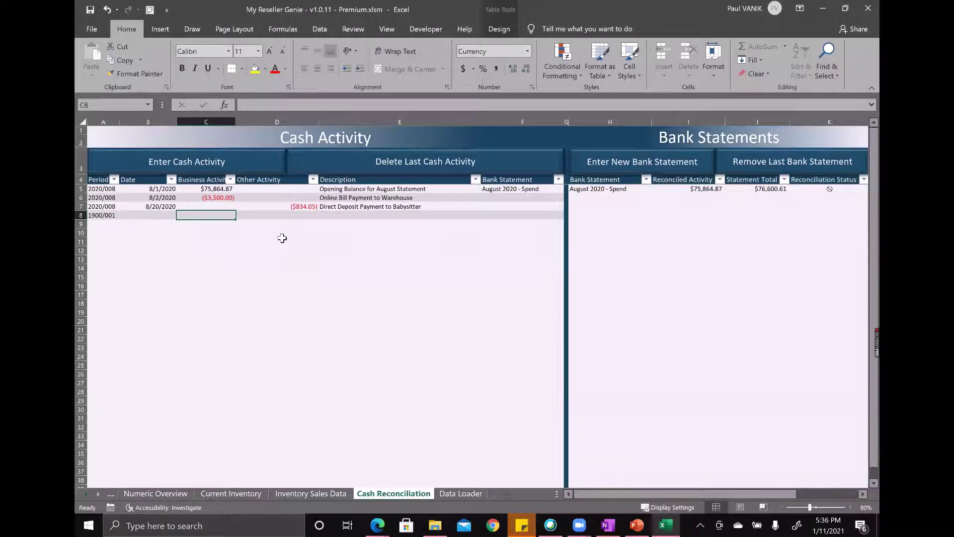
pyautogui.write('8925.')
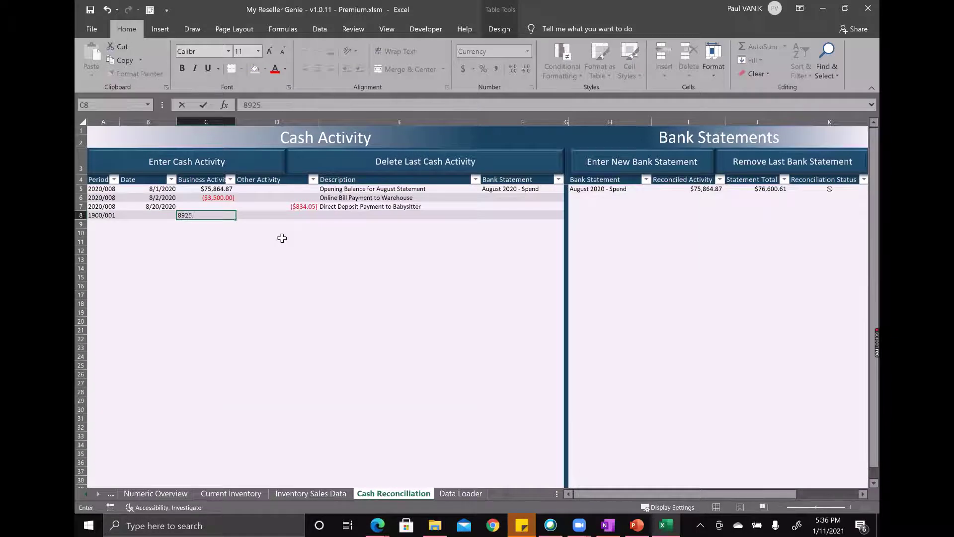
pyautogui.write('69')
pyautogui.press('Left')
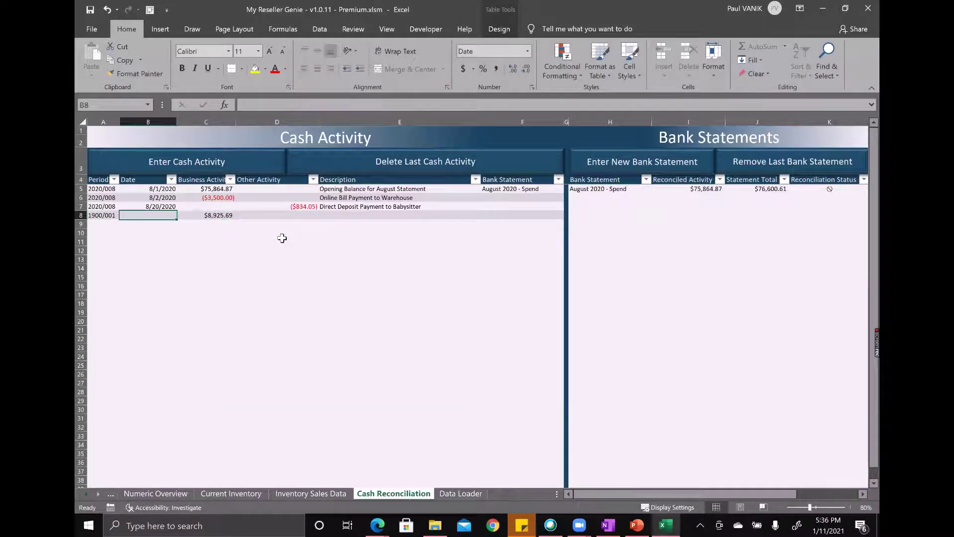
# - Enter 8/31/2020 as the date of the fourth cash activity row
pyautogui.write('8/31')
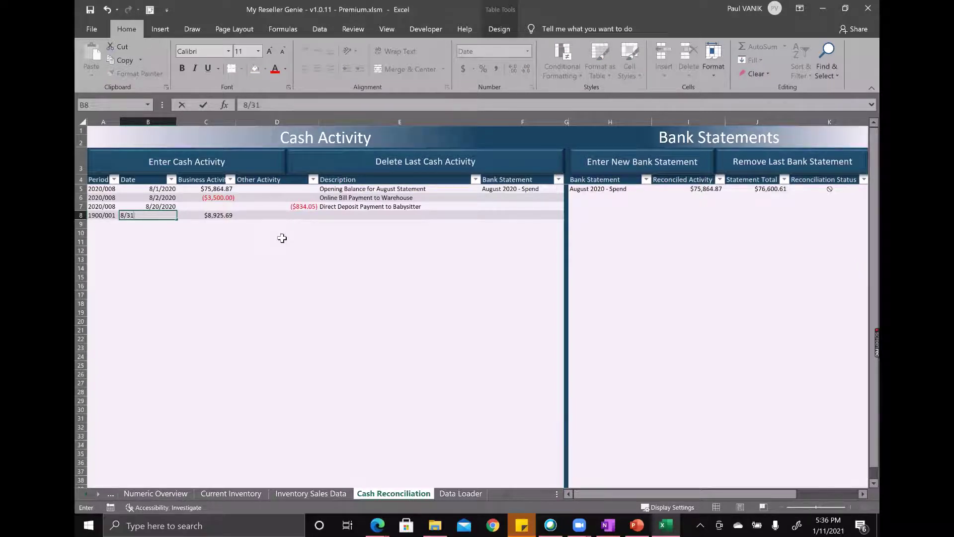
pyautogui.write('/2020')
pyautogui.press('Return')
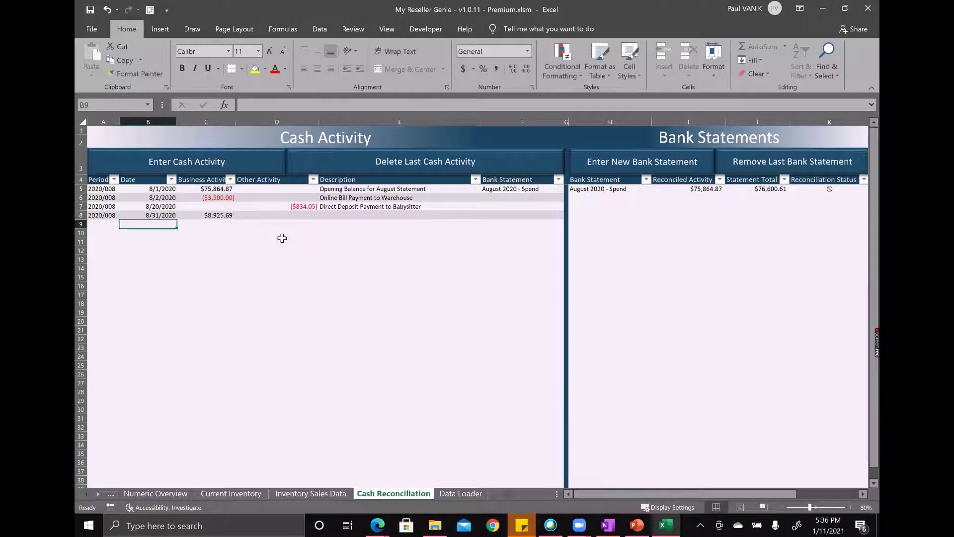
# - Enter "Deposit from Paypal Account" as the fourth row's description, and select the opening balance row's bank statement cell
pyautogui.click(325, 219)
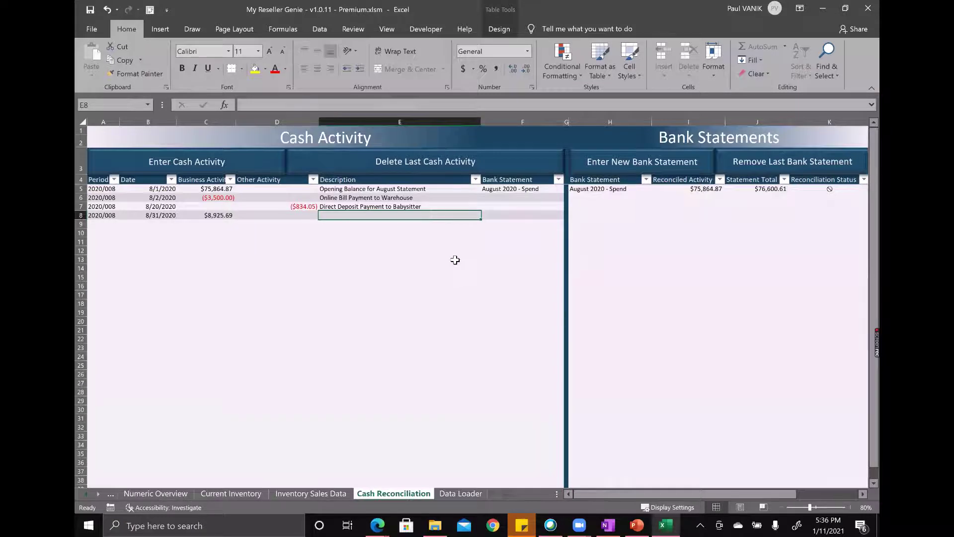
pyautogui.write('Deposit ')
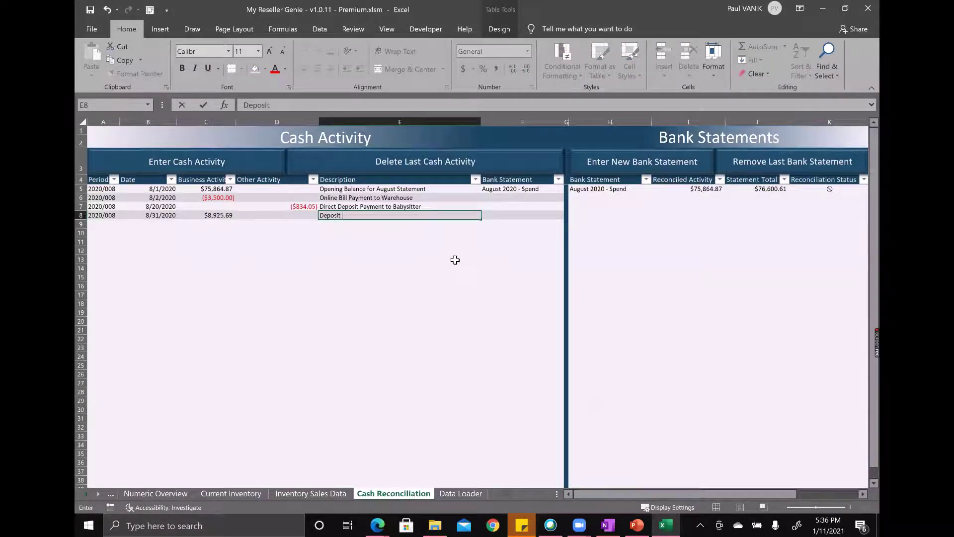
pyautogui.write('form')
pyautogui.write('rom Pay')
pyautogui.write('pal')
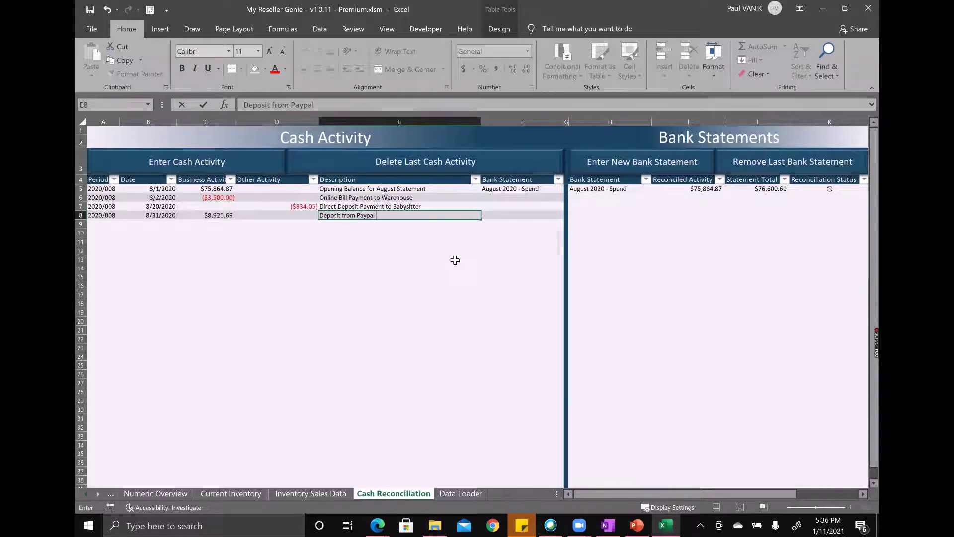
pyautogui.write(' Accou')
pyautogui.press('Tab')
pyautogui.press('Up')
pyautogui.press('Up')
pyautogui.press('Up')
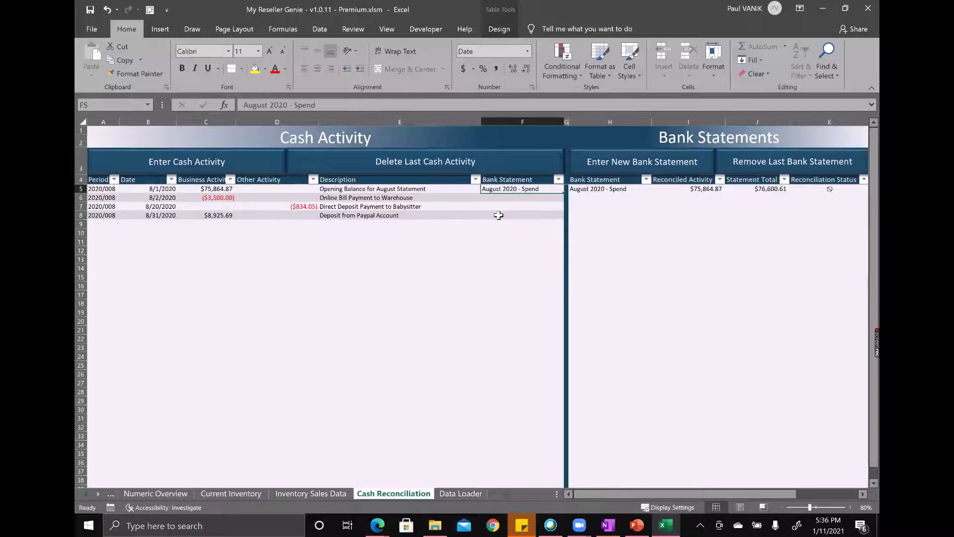
# - Review the statement's transaction details in Edge and return to the cash activity rows in Excel
pyautogui.moveTo(379, 523)
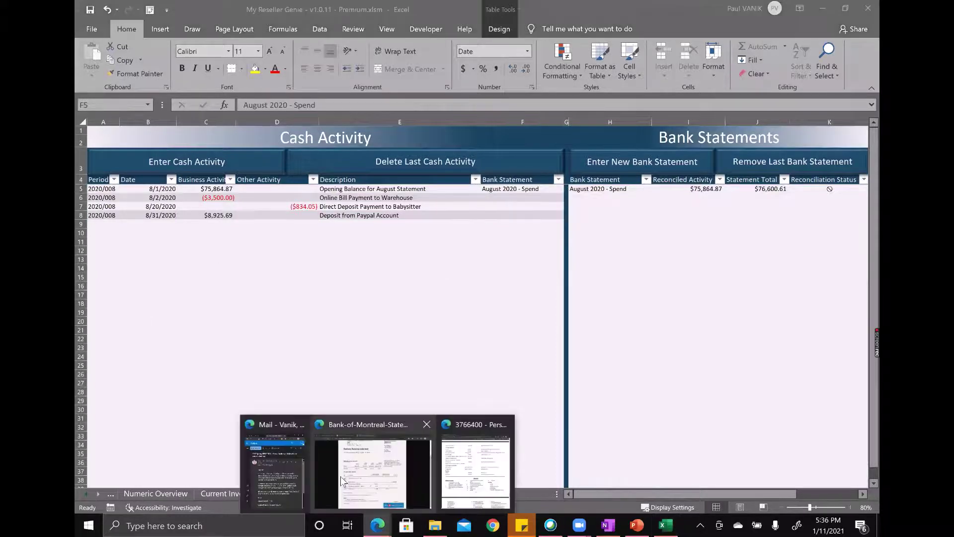
pyautogui.click(341, 476)
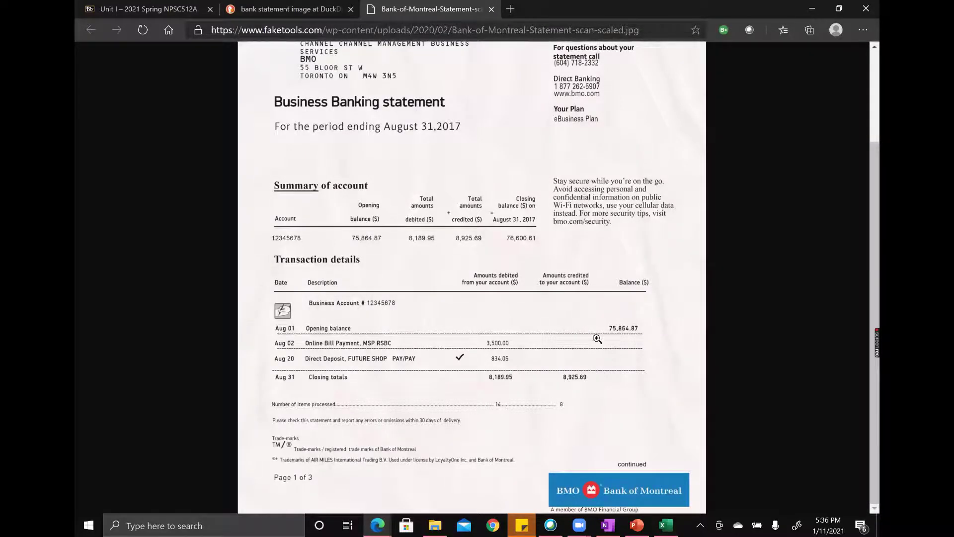
pyautogui.click(810, 9)
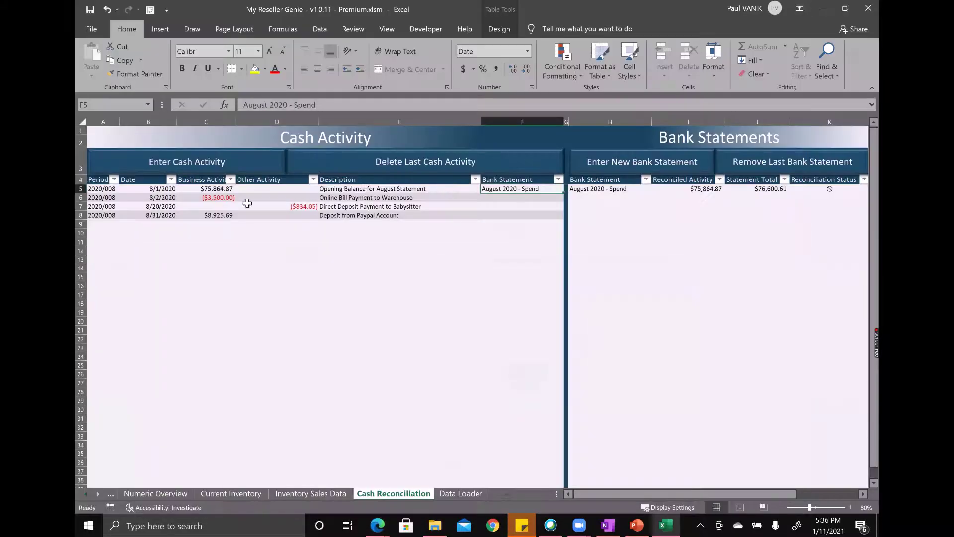
# - Copy the opening balance row's bank statement, August 2020 - Spend, to the other three cash activity rows
pyautogui.click(213, 214)
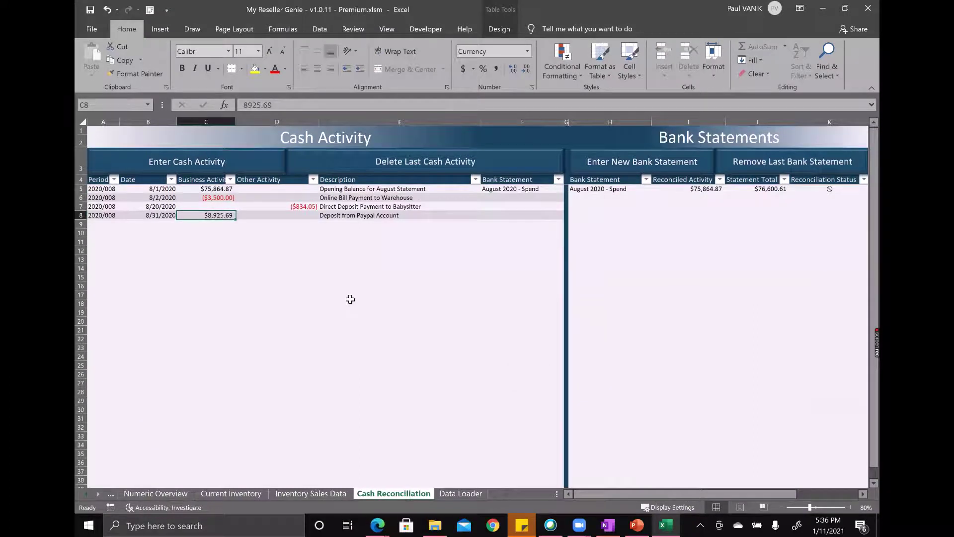
pyautogui.click(506, 189)
pyautogui.hotkey('ctrl', 'c')
pyautogui.hotkey('shift', 'Down')
pyautogui.hotkey('shift', 'Down')
pyautogui.hotkey('shift', 'Down')
pyautogui.hotkey('ctrl', 'v')
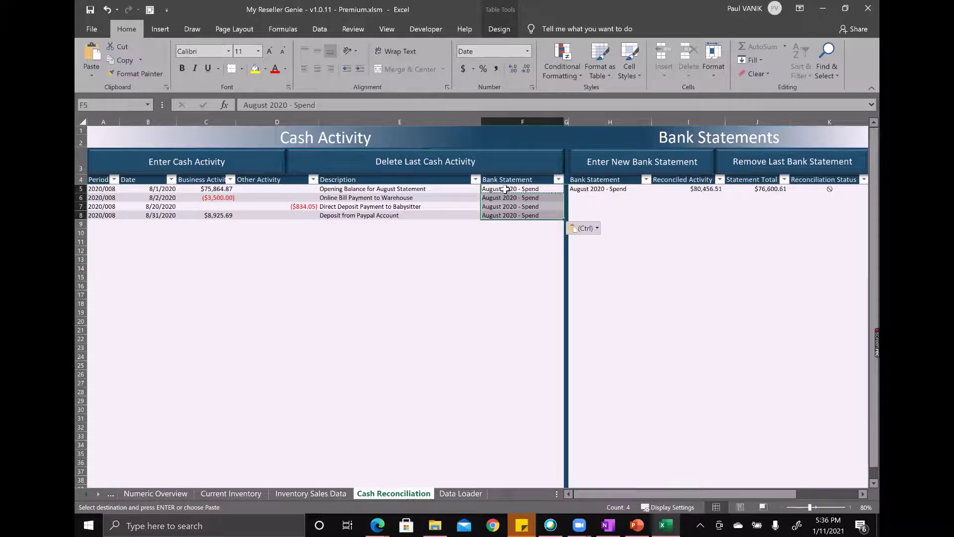
pyautogui.press('Down')
pyautogui.press('Down')
pyautogui.press('Down')
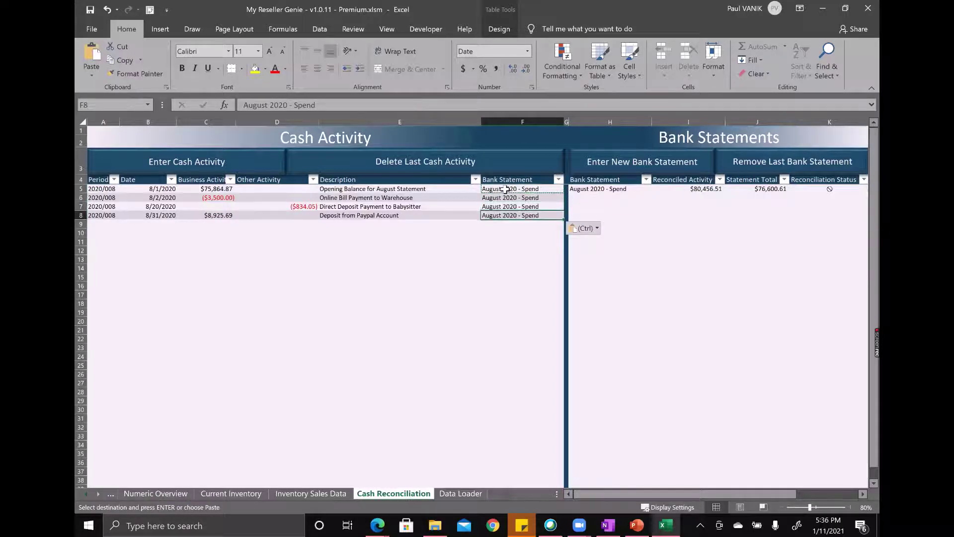
# - Check the sum of the business and other activity amounts in the three rows below the opening balance
pyautogui.press('Left')
pyautogui.press('Left')
pyautogui.click(291, 283)
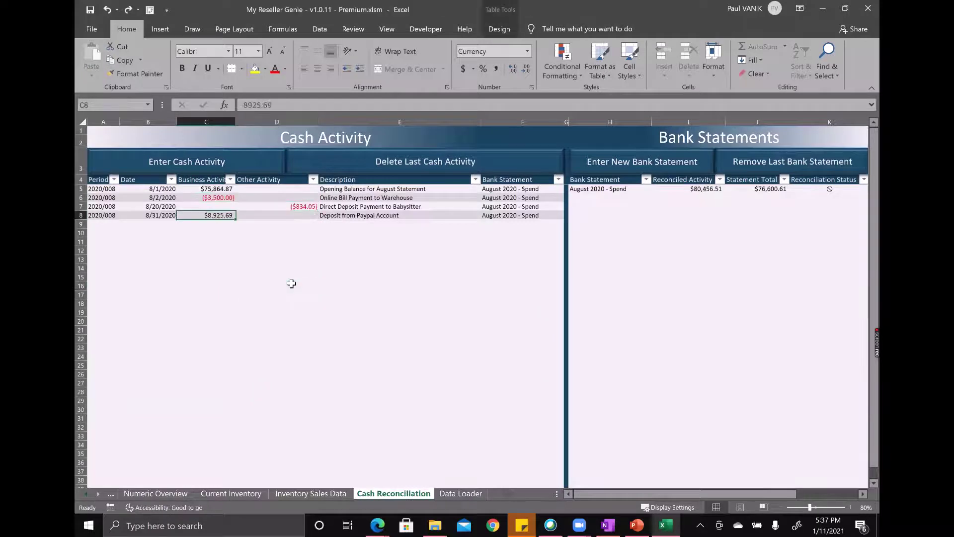
pyautogui.click(343, 261)
pyautogui.click(306, 223)
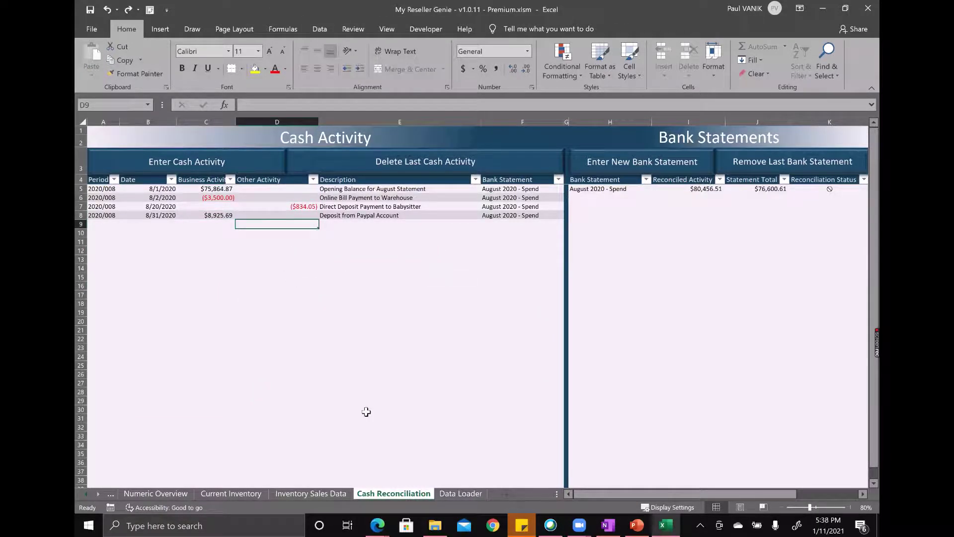
pyautogui.moveTo(226, 197); pyautogui.dragTo(298, 215)
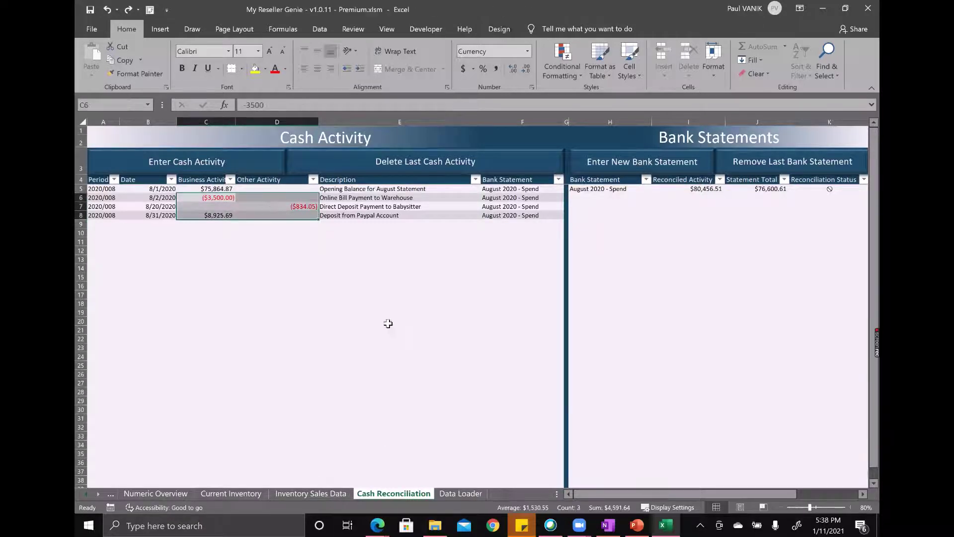
pyautogui.hotkey('shift', 'Up')
pyautogui.click(277, 229)
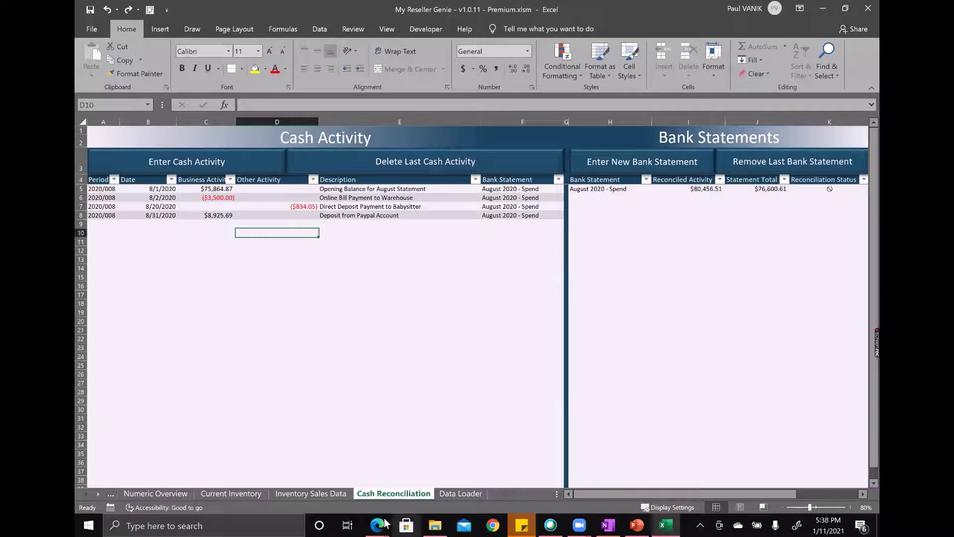
# - Review the debited amounts and closing totals on the statement in Edge and return to Excel
pyautogui.moveTo(377, 526)
pyautogui.click(447, 462)
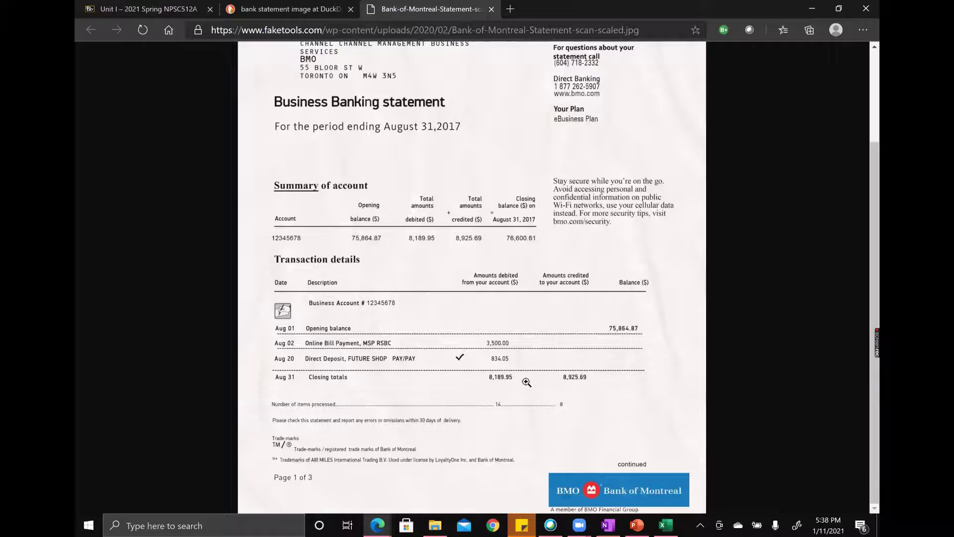
pyautogui.click(665, 525)
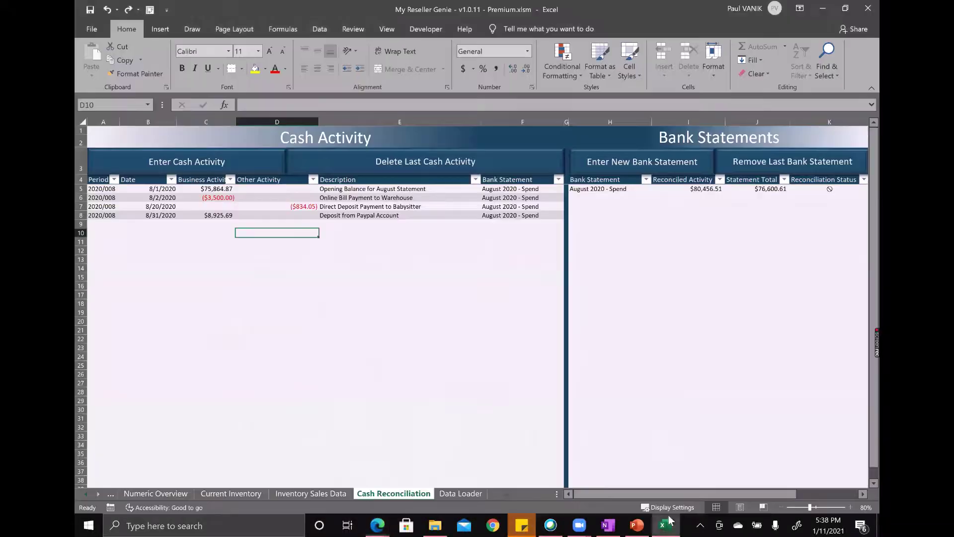
# - Add a fifth cash activity row and enter -8189.95-C6-D7 as its business activity to calculate the remaining debits
pyautogui.click(155, 165)
pyautogui.click(206, 223)
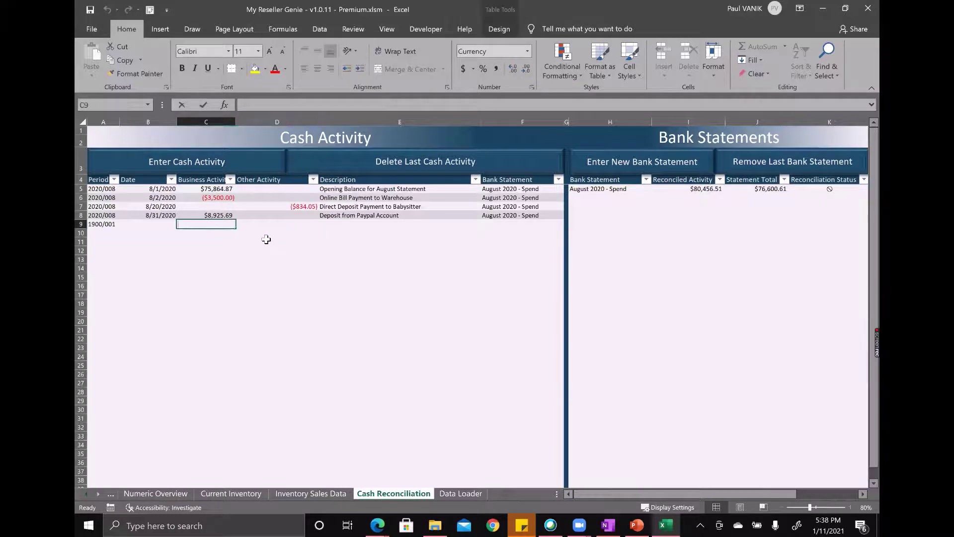
pyautogui.write('8189.95')
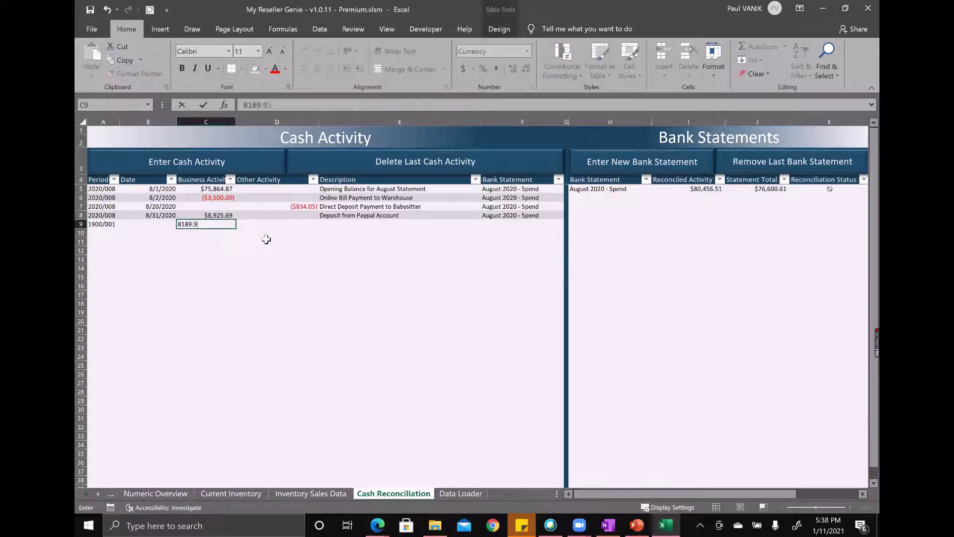
pyautogui.click(181, 226)
pyautogui.write('-')
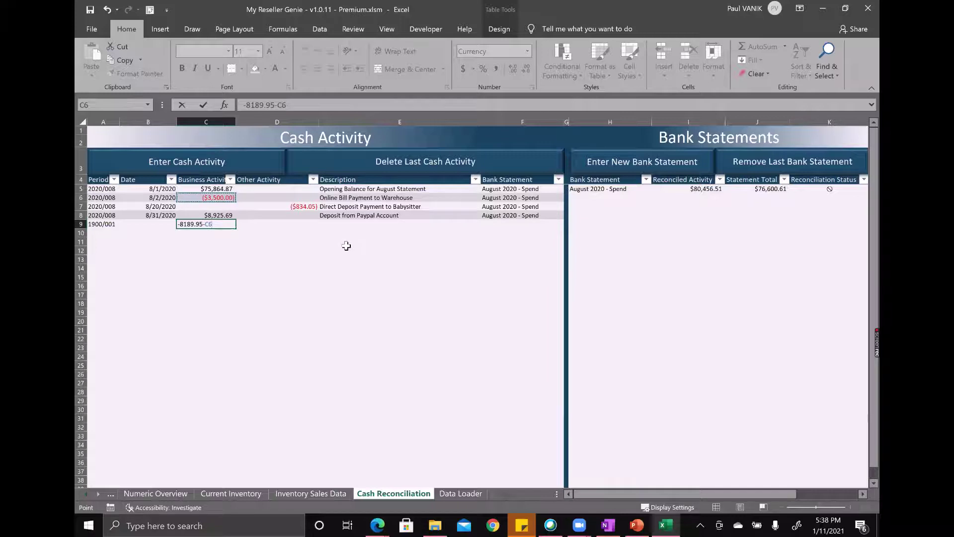
pyautogui.write('-')
pyautogui.click(304, 207)
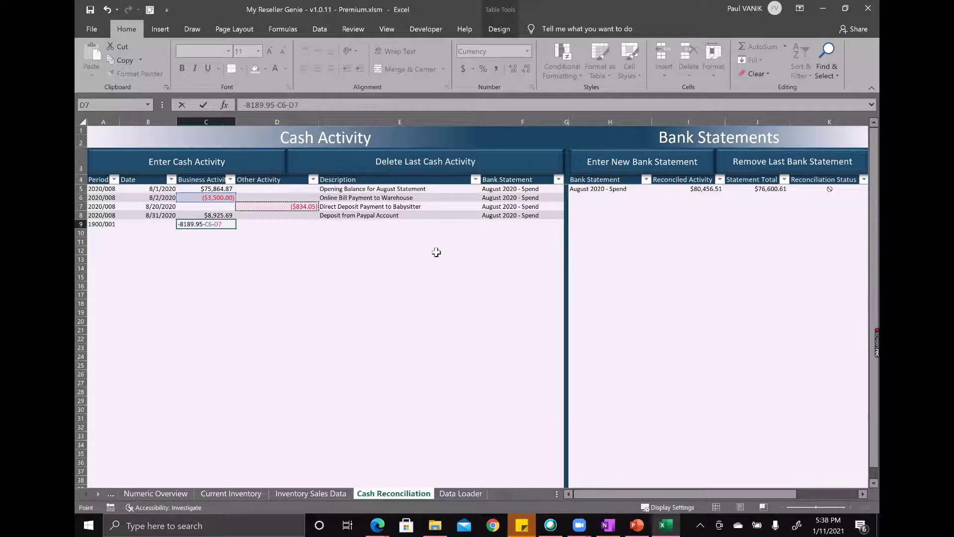
pyautogui.hotkey('ctrl', 'Return')
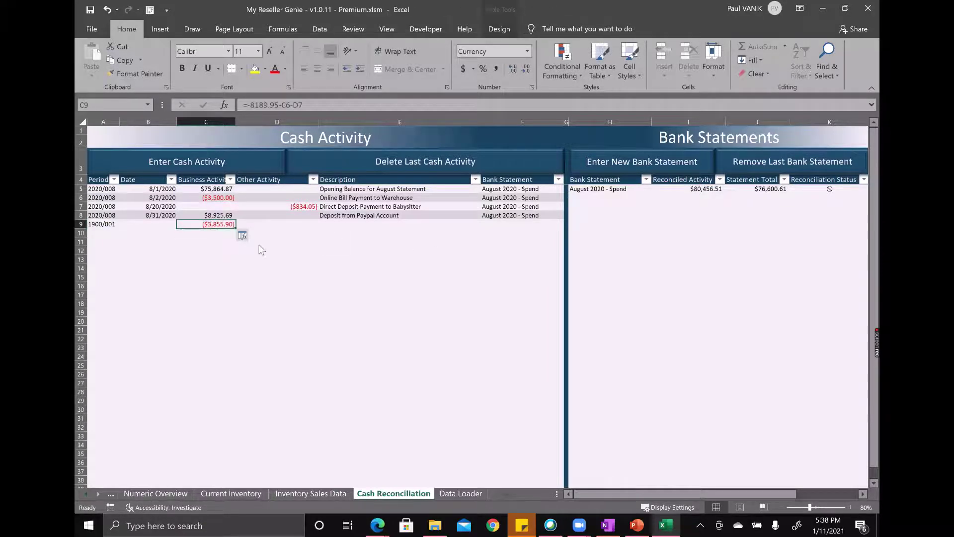
# - Copy the fourth row's date 8/31/2020 and bank statement August 2020 - Spend into the fifth cash activity row
pyautogui.click(164, 216)
pyautogui.hotkey('ctrl', 'c')
pyautogui.press('Down')
pyautogui.hotkey('ctrl', 'v')
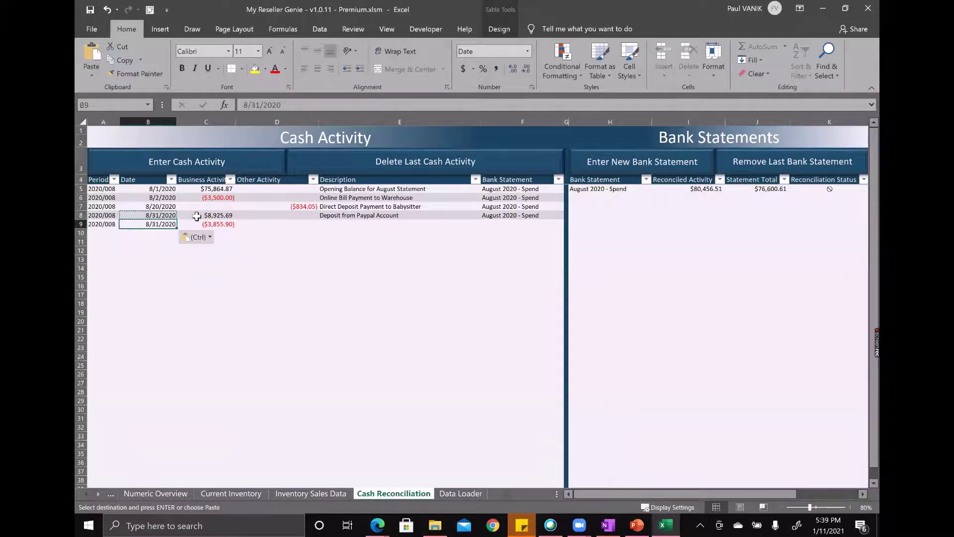
pyautogui.click(353, 224)
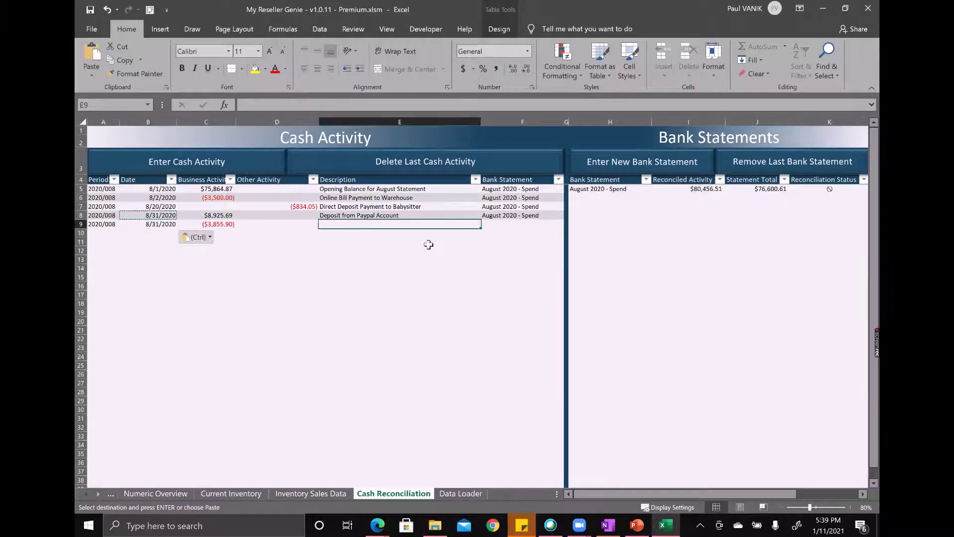
pyautogui.click(525, 215)
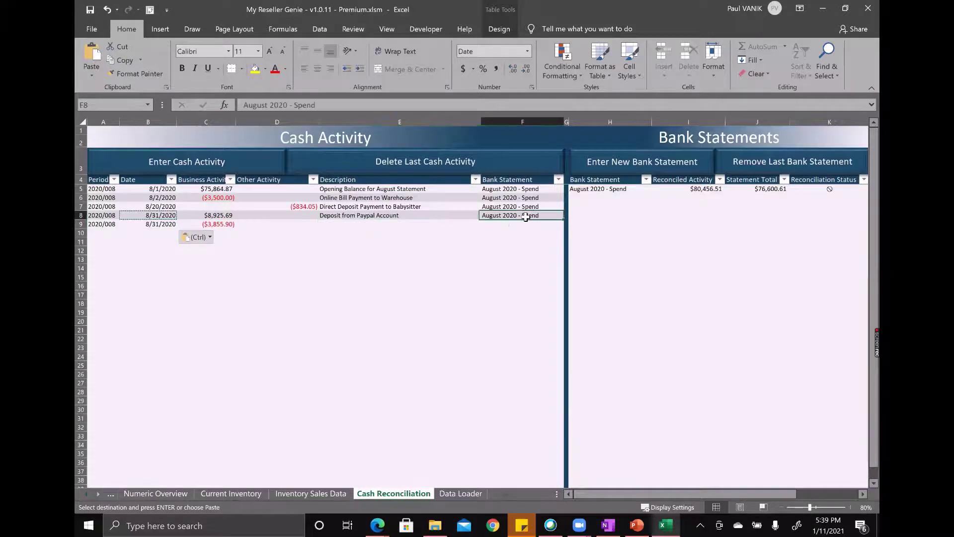
pyautogui.hotkey('ctrl', 'c')
pyautogui.press('Down')
pyautogui.hotkey('ctrl', 'v')
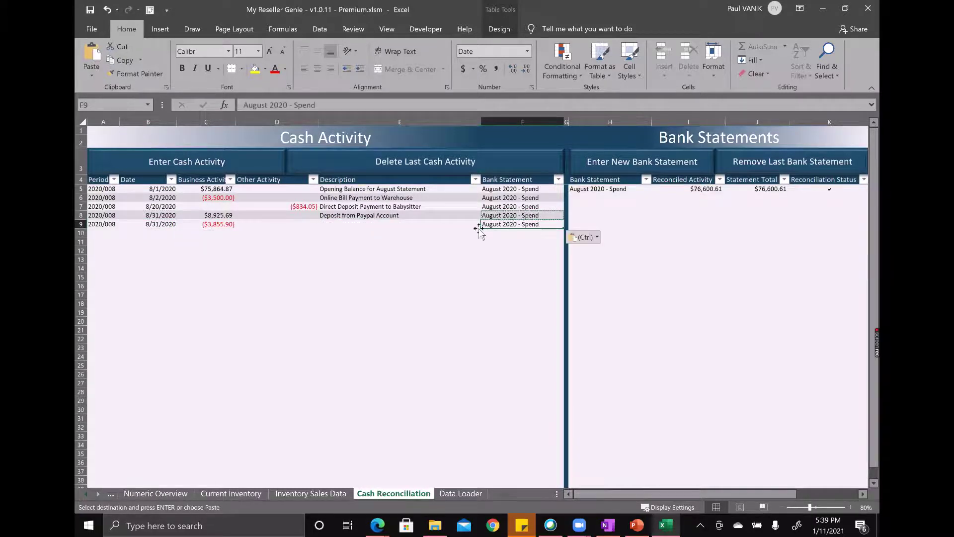
pyautogui.click(443, 232)
pyautogui.click(420, 219)
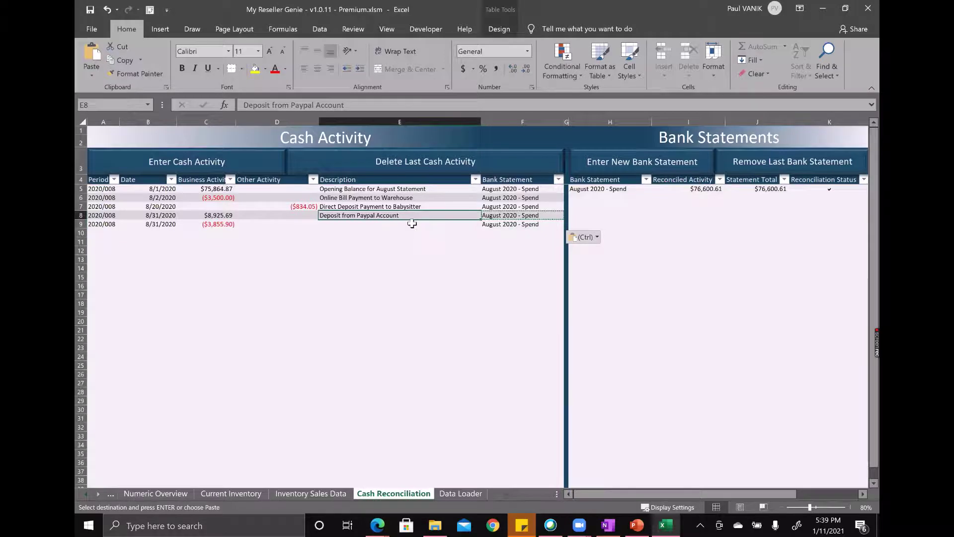
pyautogui.click(412, 224)
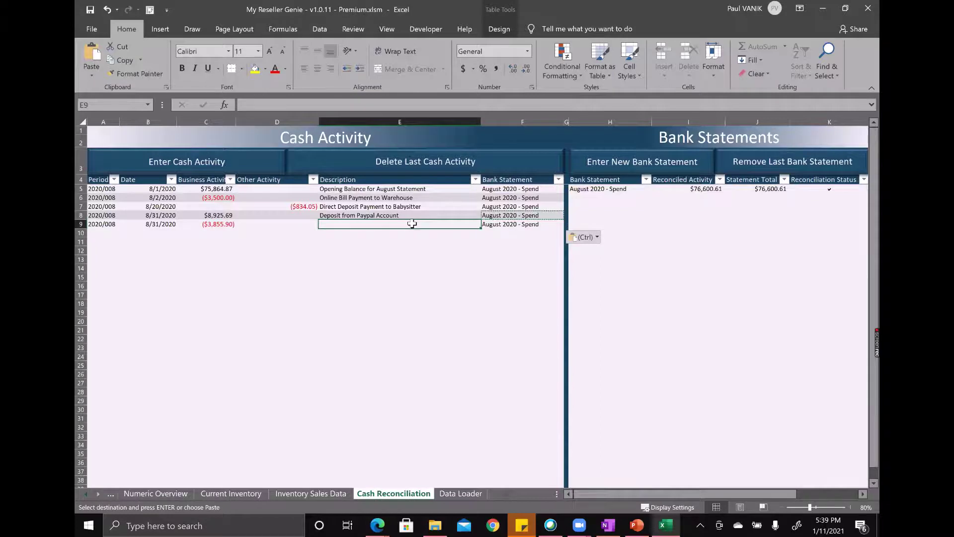
pyautogui.click(214, 225)
pyautogui.hotkey('ctrl', 'v')
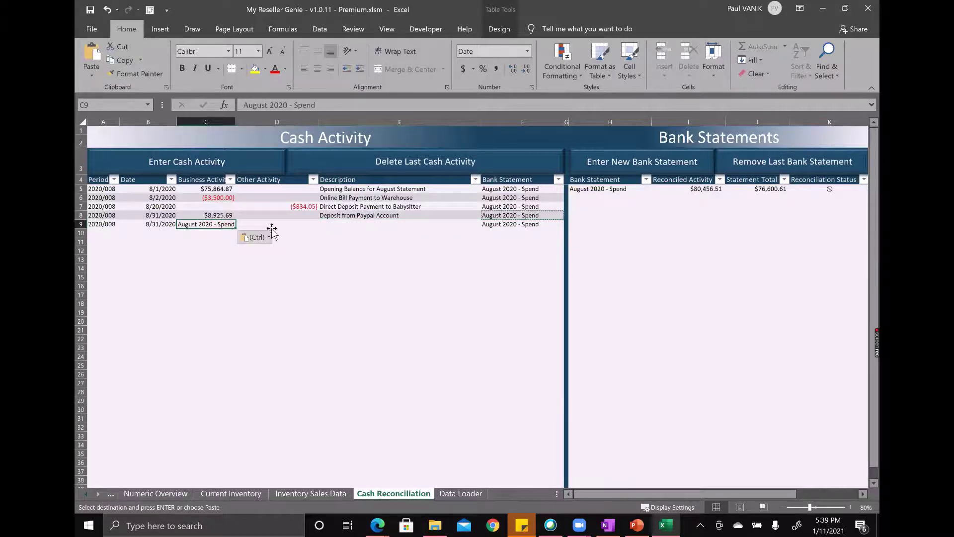
pyautogui.hotkey('ctrl', 'z')
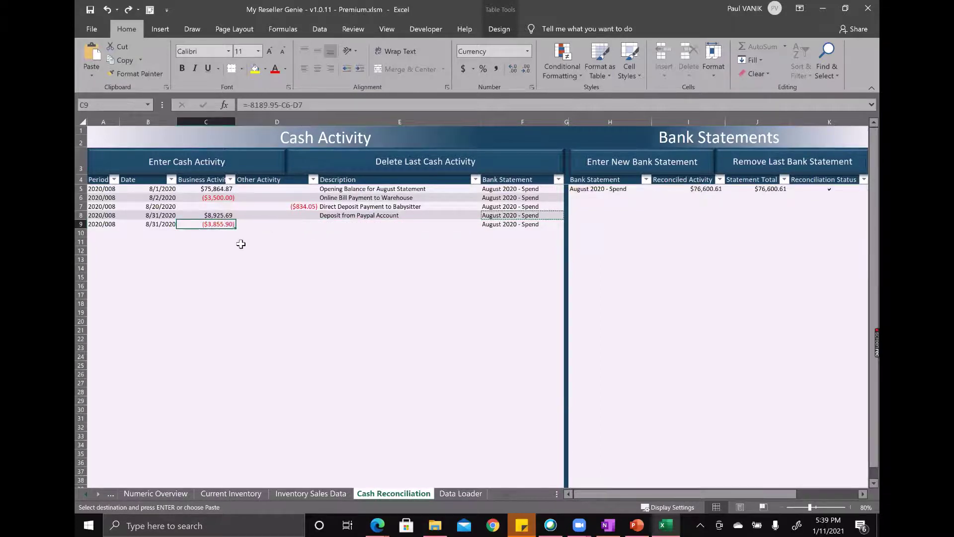
# - Enter -3855.90 as the fifth row's other activity and "Mortgage Payment" as its description
pyautogui.click(272, 225)
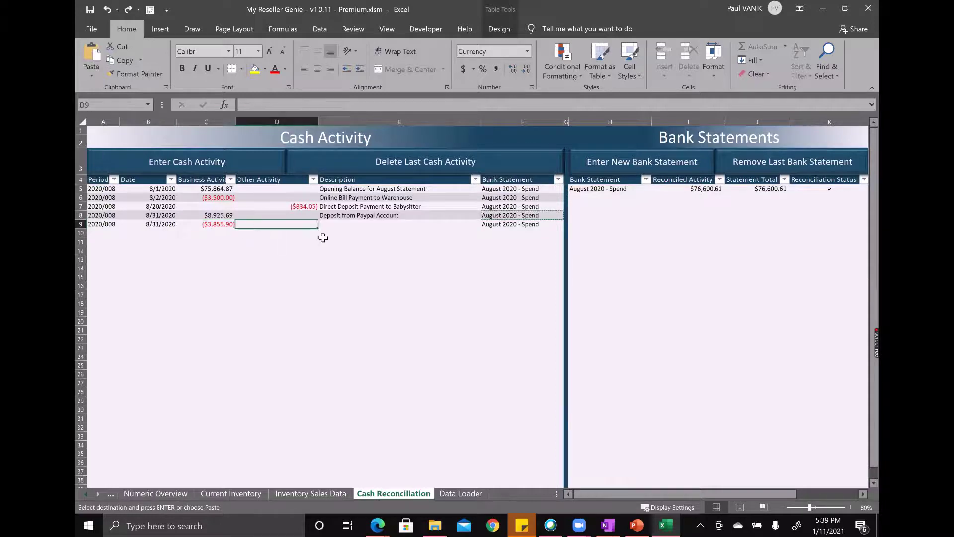
pyautogui.write('-3855.90')
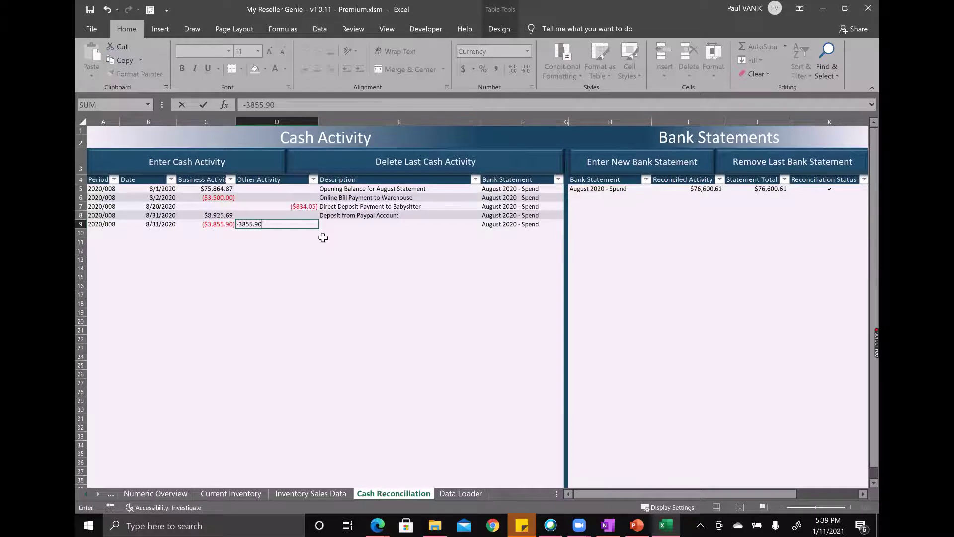
pyautogui.press('Tab')
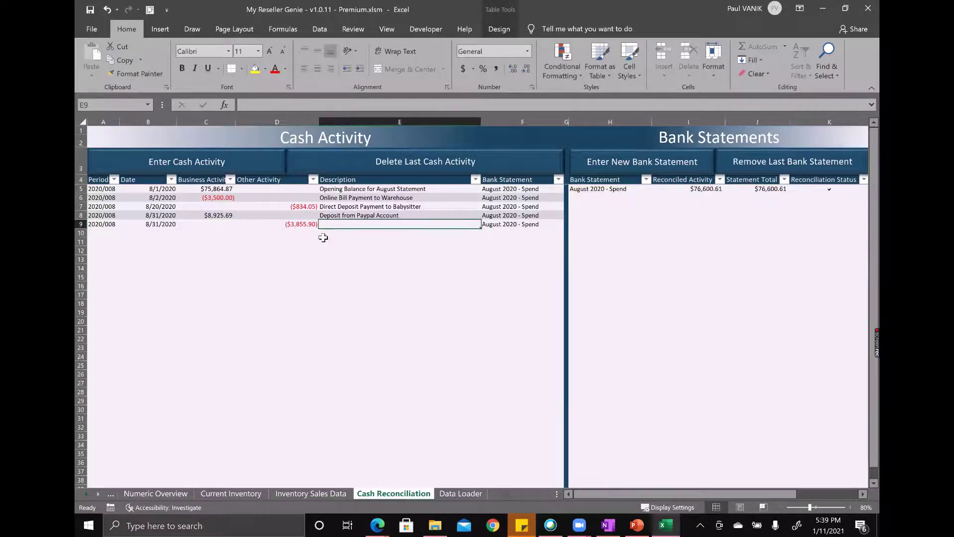
pyautogui.write('Mortgag')
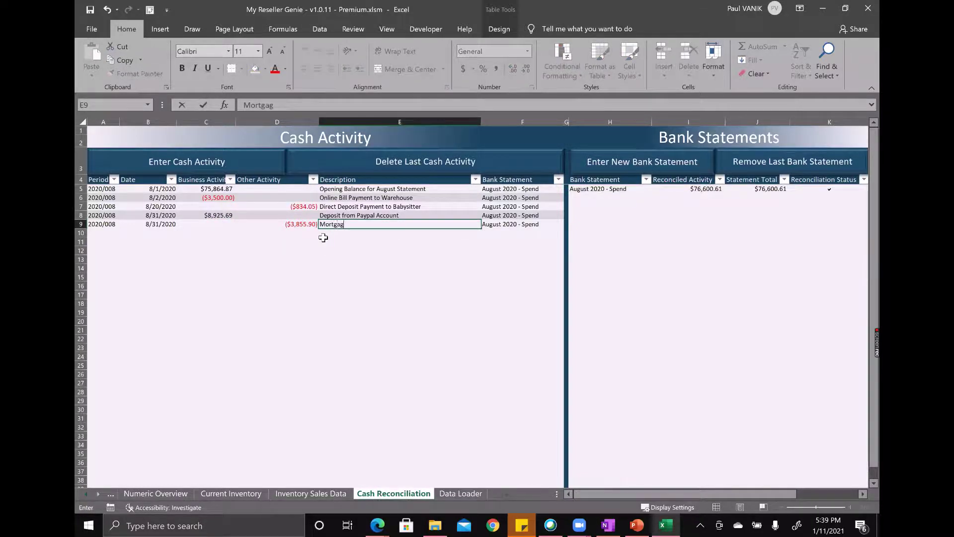
pyautogui.write('e Payment')
pyautogui.press('Return')
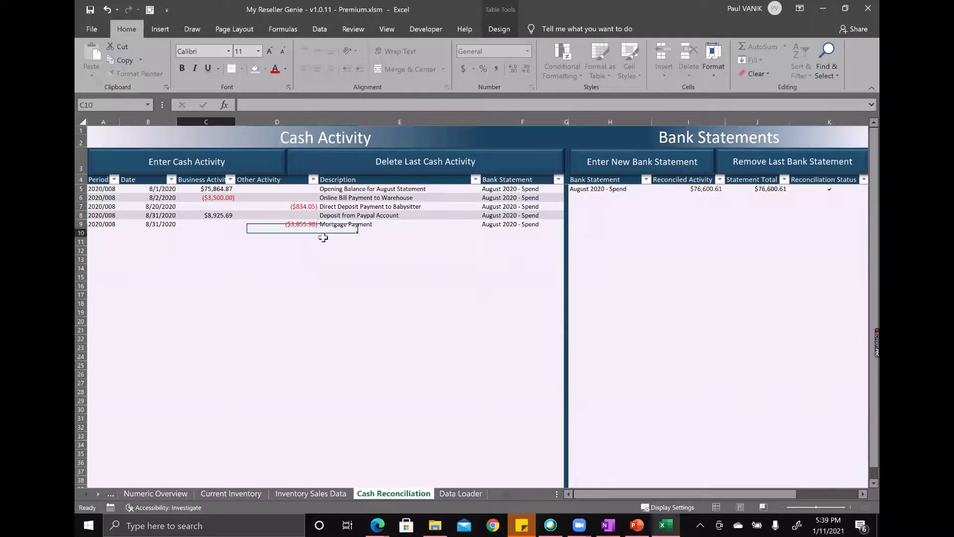
# - Compare the completed cash activity rows with the statement's transaction details in Edge and return to Excel
pyautogui.click(376, 253)
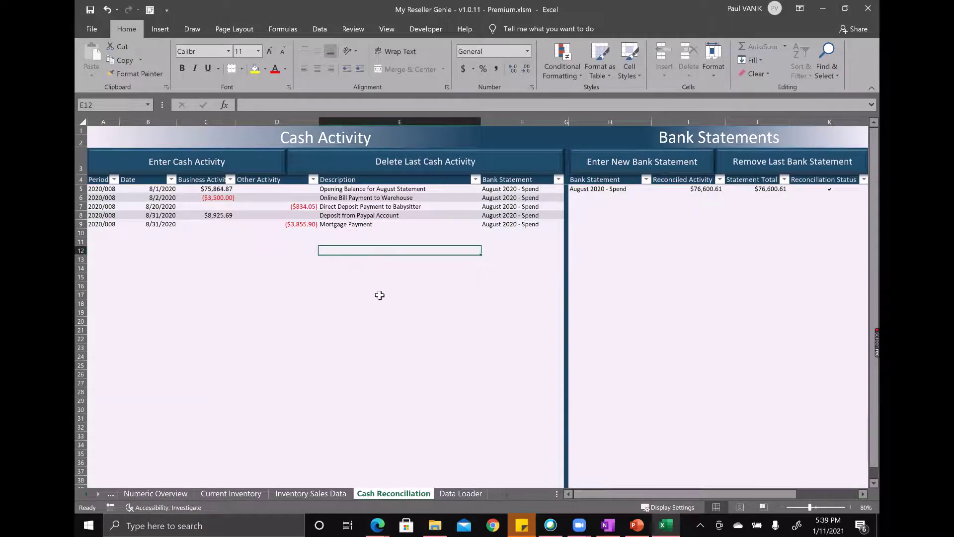
pyautogui.click(354, 233)
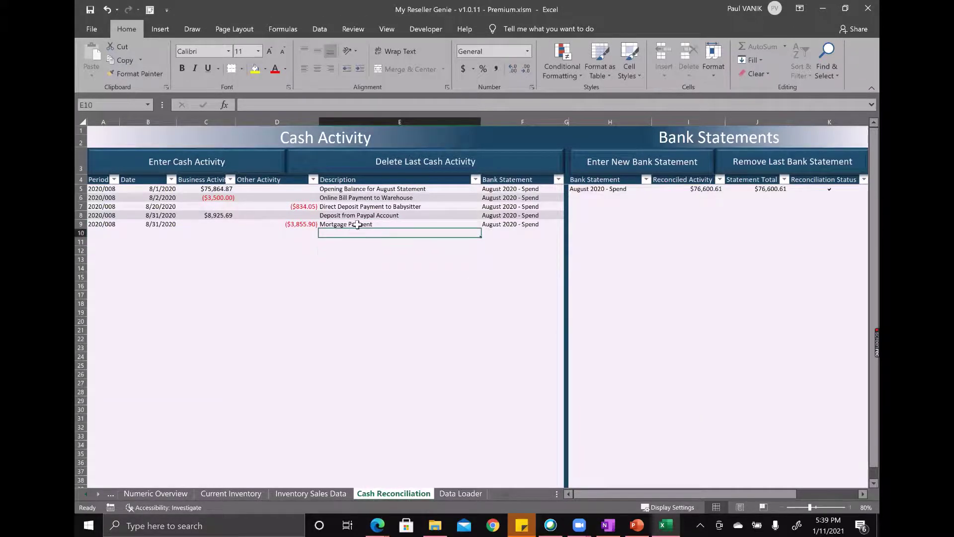
pyautogui.click(357, 224)
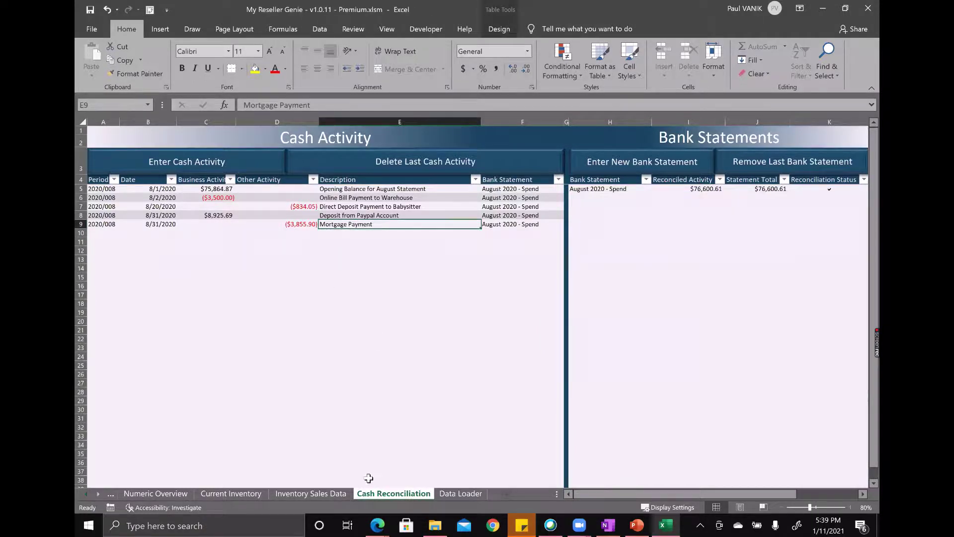
pyautogui.click(377, 525)
pyautogui.click(357, 476)
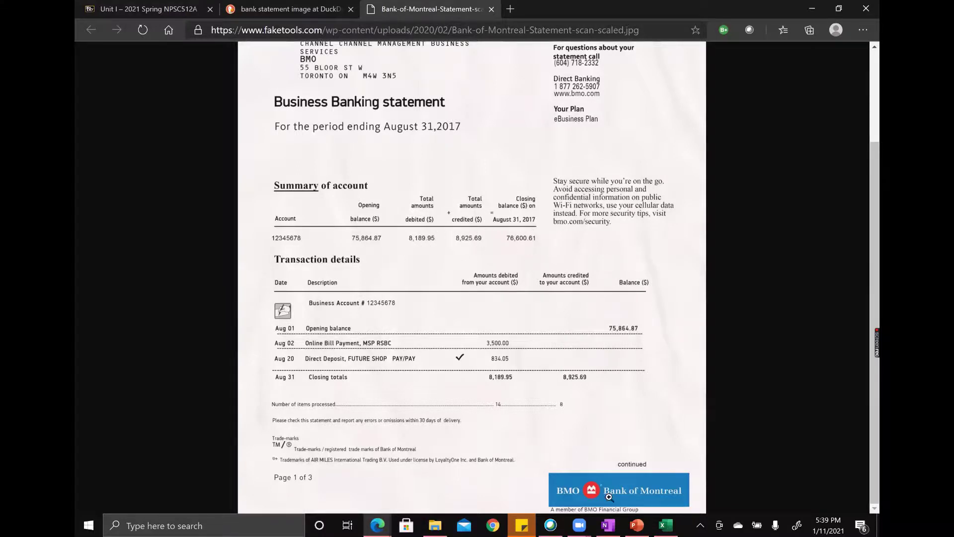
pyautogui.click(666, 525)
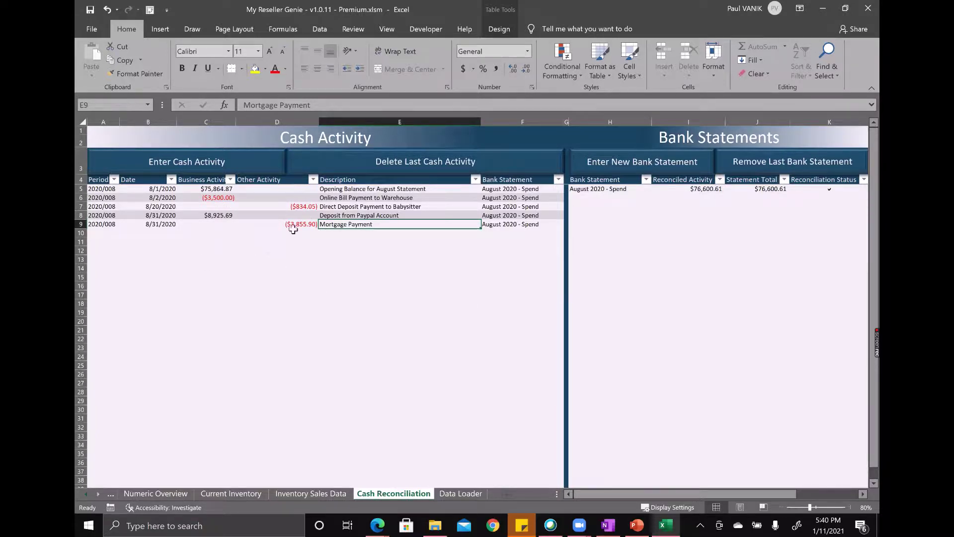
# - Open the Numeric Overview sheet with the management dashboard data
pyautogui.click(279, 310)
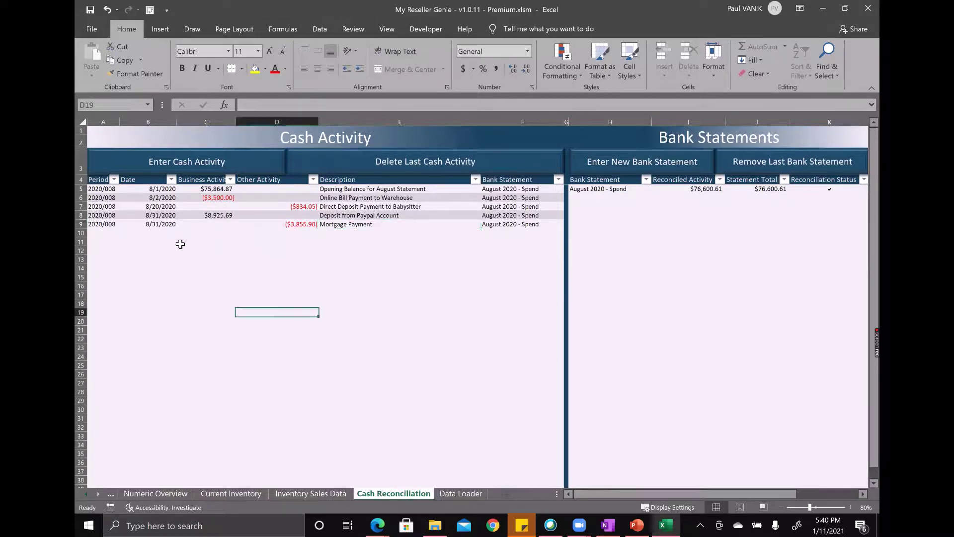
pyautogui.click(180, 242)
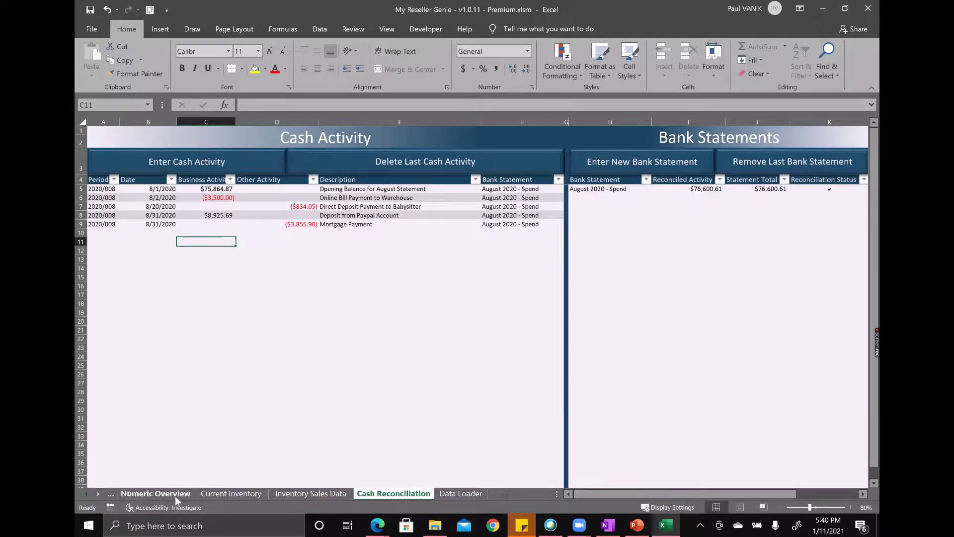
pyautogui.click(156, 493)
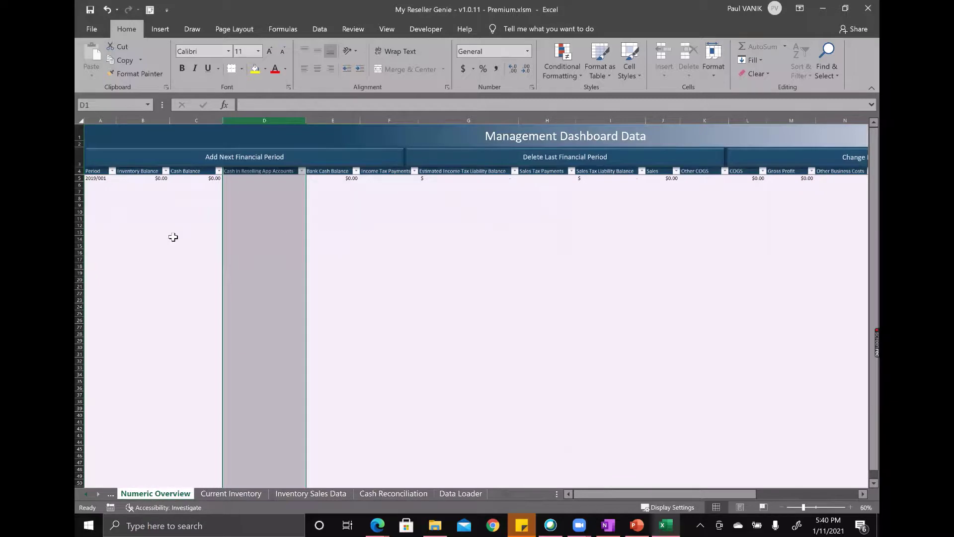
# - Change the first financial period for reporting to 2020/008 in the management dashboard data
pyautogui.click(809, 158)
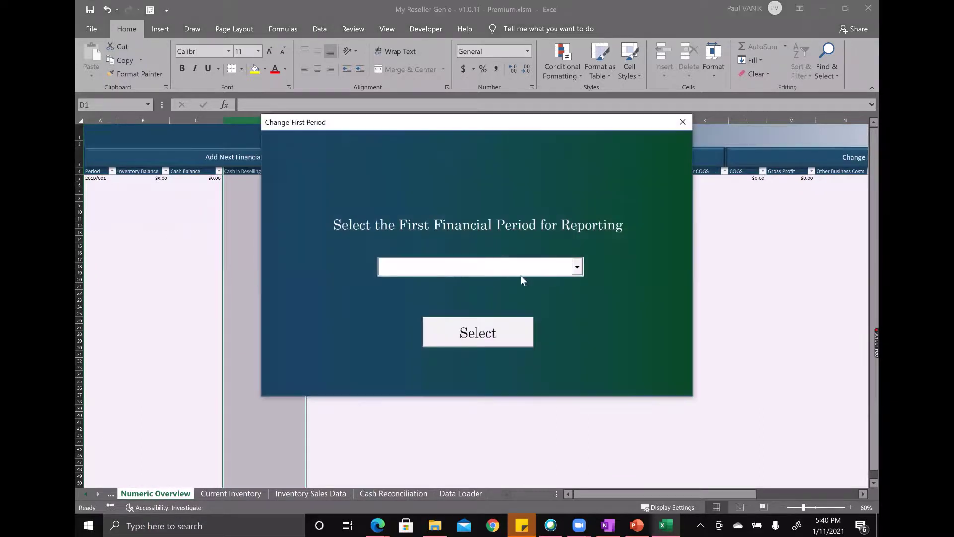
pyautogui.click(578, 267)
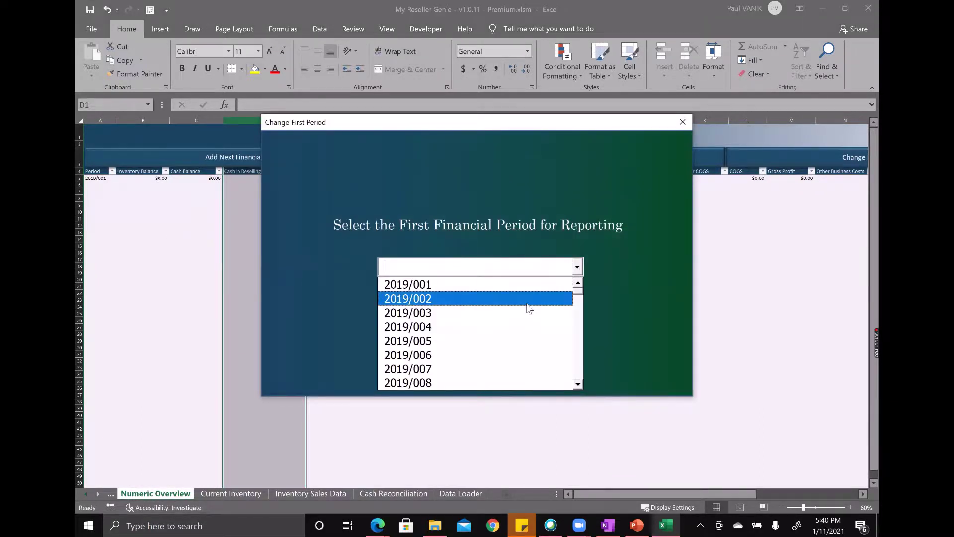
pyautogui.write('2020')
pyautogui.write('/008')
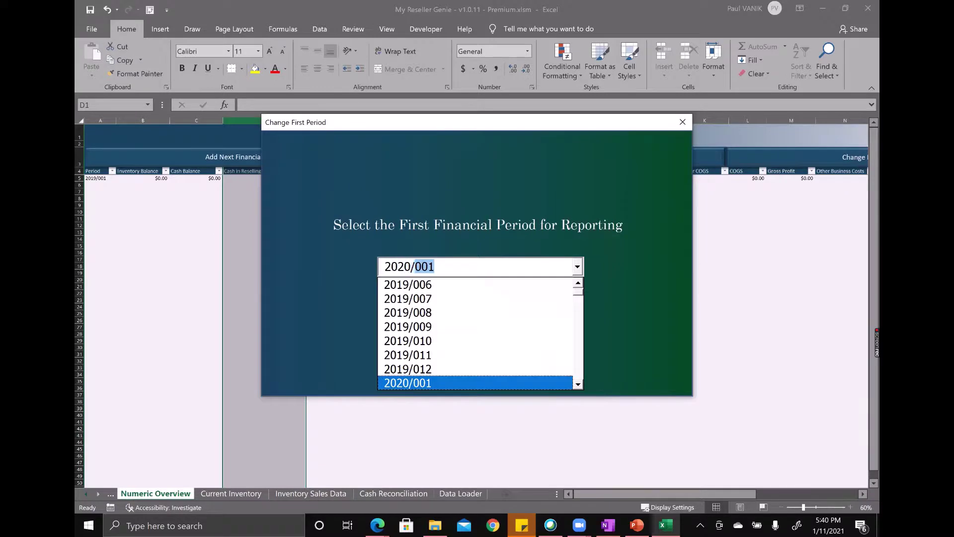
pyautogui.click(526, 298)
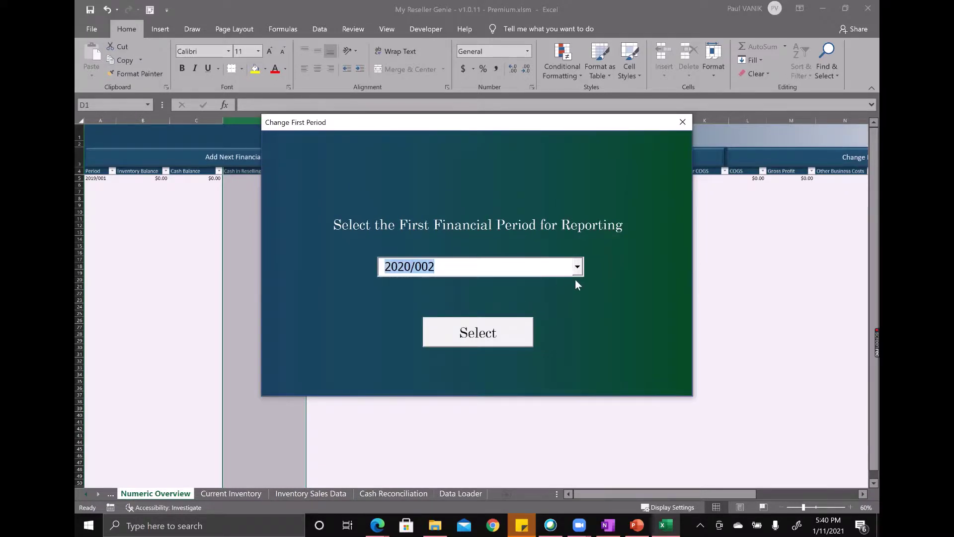
pyautogui.press('Down')
pyautogui.press('Down')
pyautogui.press('Down')
pyautogui.press('Down')
pyautogui.press('Down')
pyautogui.press('Down')
pyautogui.click(495, 334)
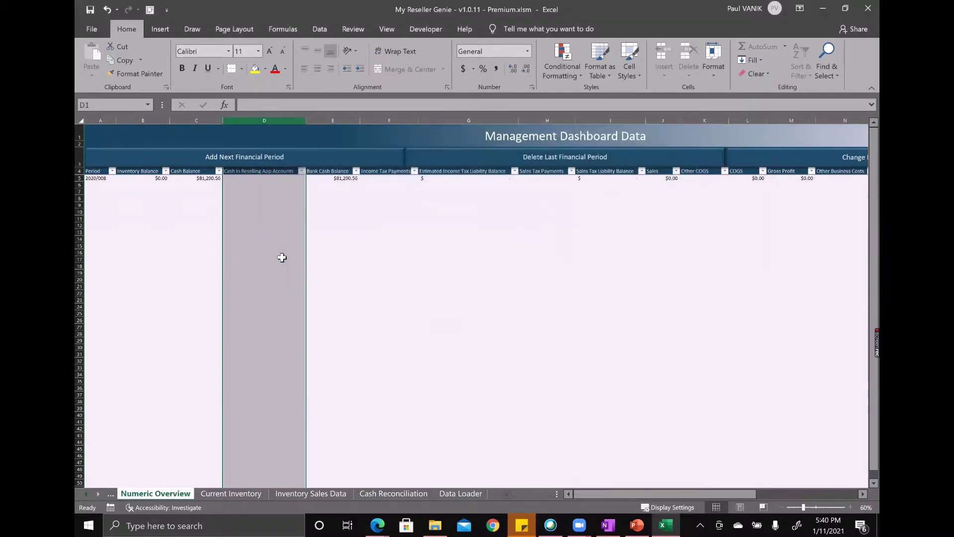
# - Compare the period's cash balance in the Numeric Overview with the sum of the business activity amounts in Cash Reconciliation
pyautogui.click(445, 251)
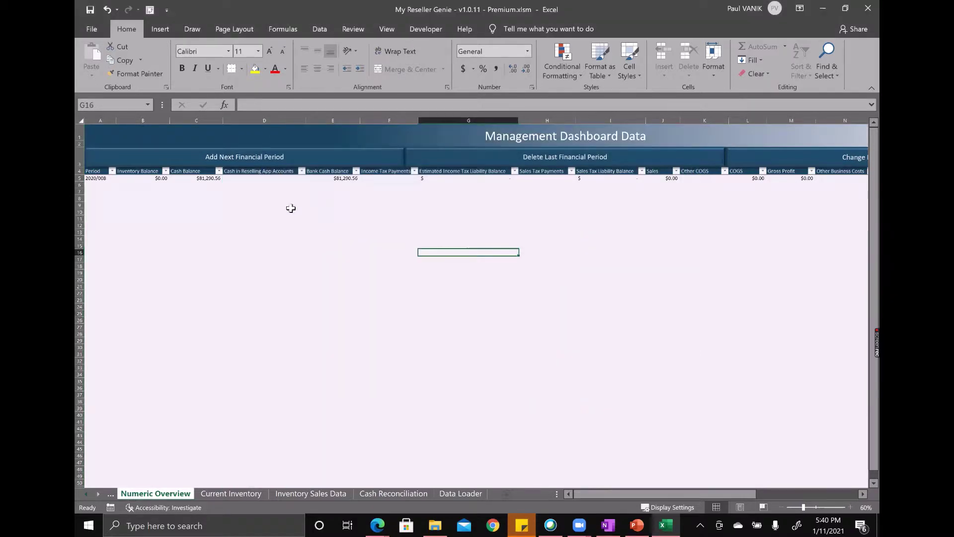
pyautogui.click(205, 178)
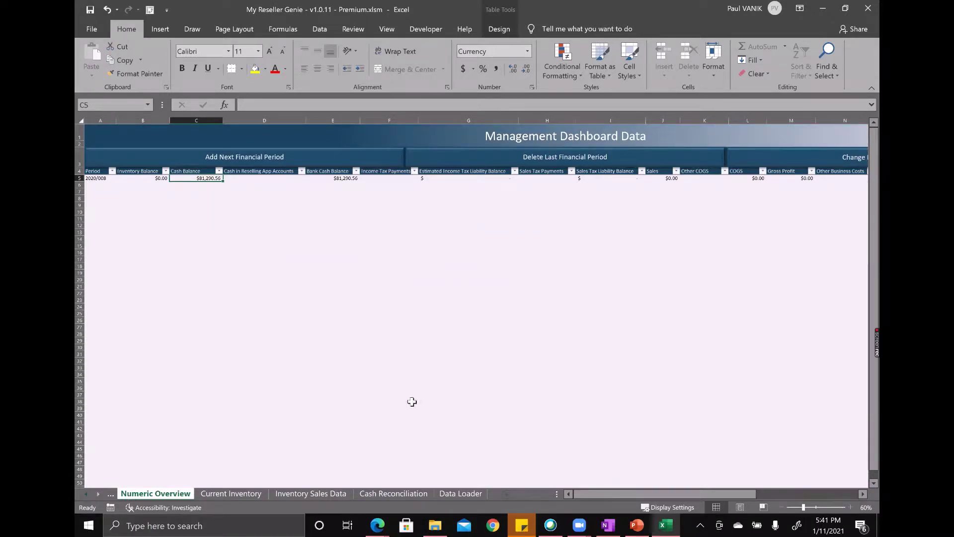
pyautogui.click(383, 493)
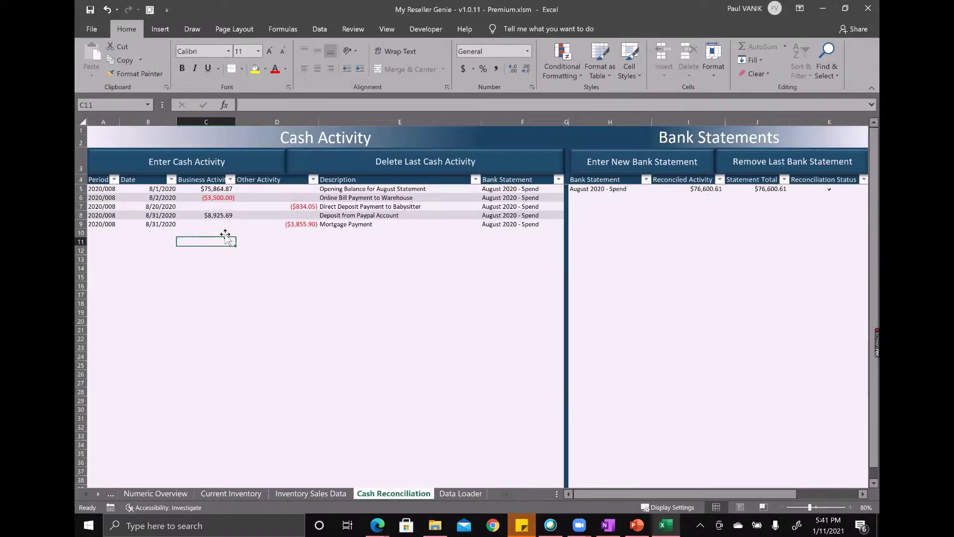
pyautogui.moveTo(220, 189); pyautogui.dragTo(217, 228)
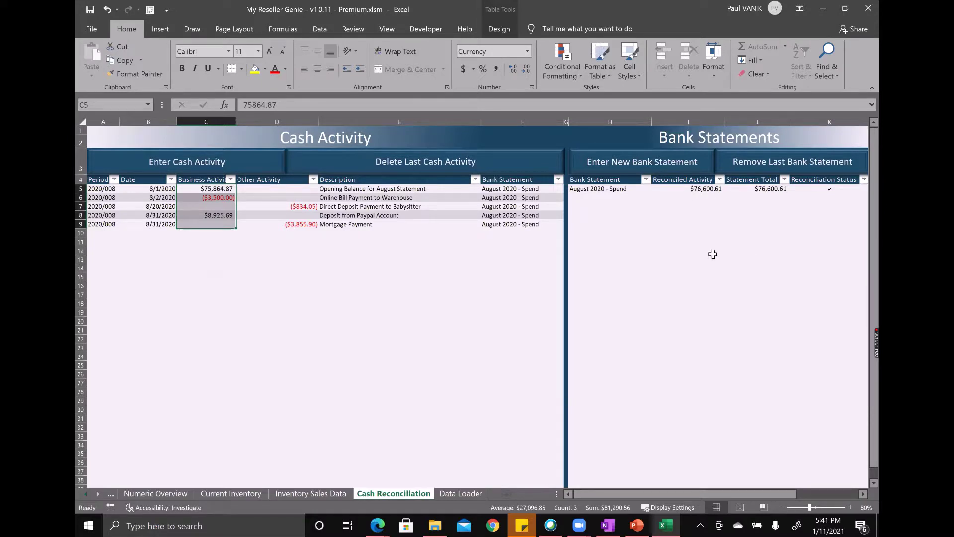
pyautogui.click(388, 313)
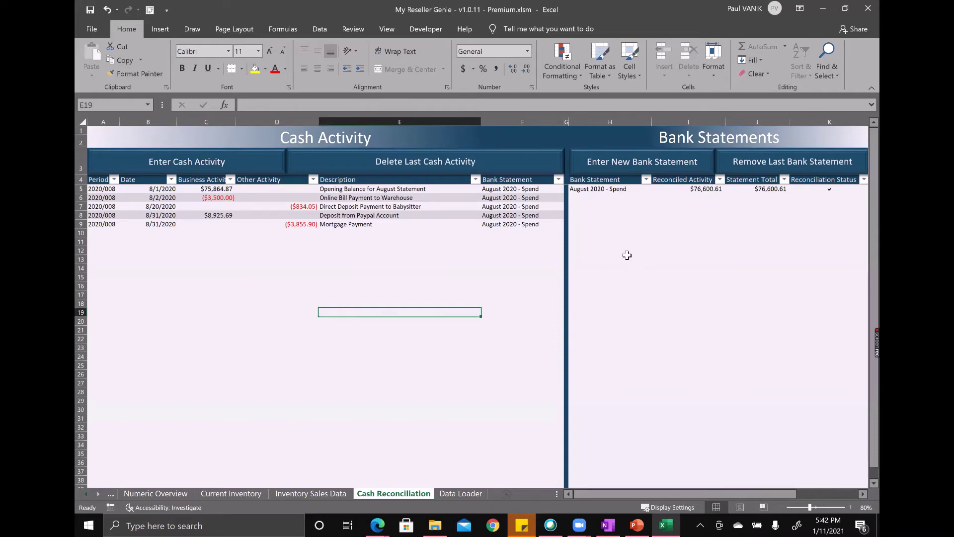
pyautogui.click(485, 303)
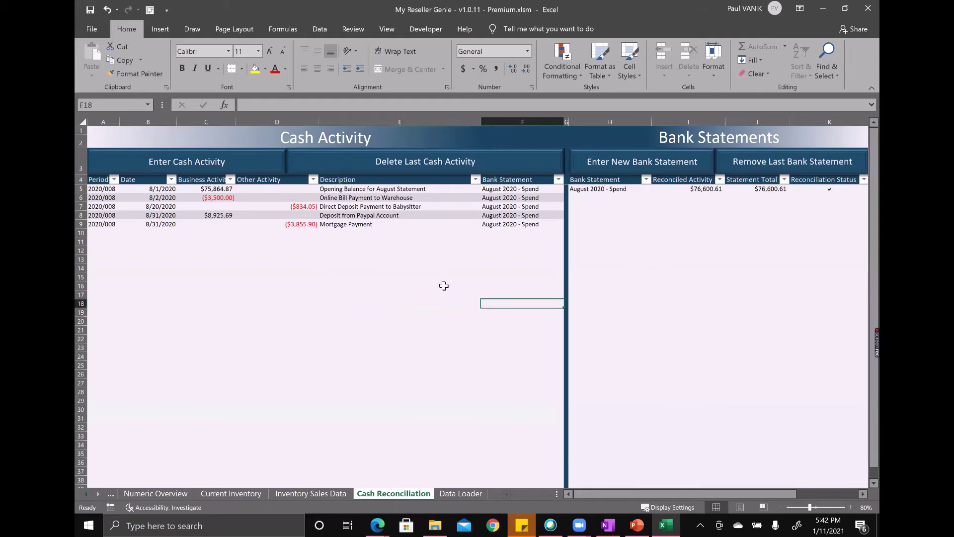
pyautogui.click(444, 286)
pyautogui.click(440, 308)
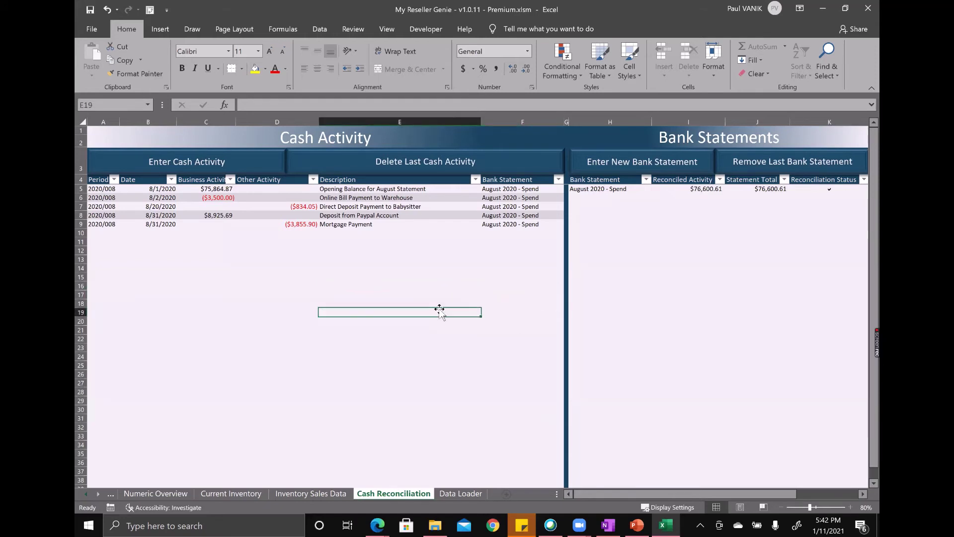